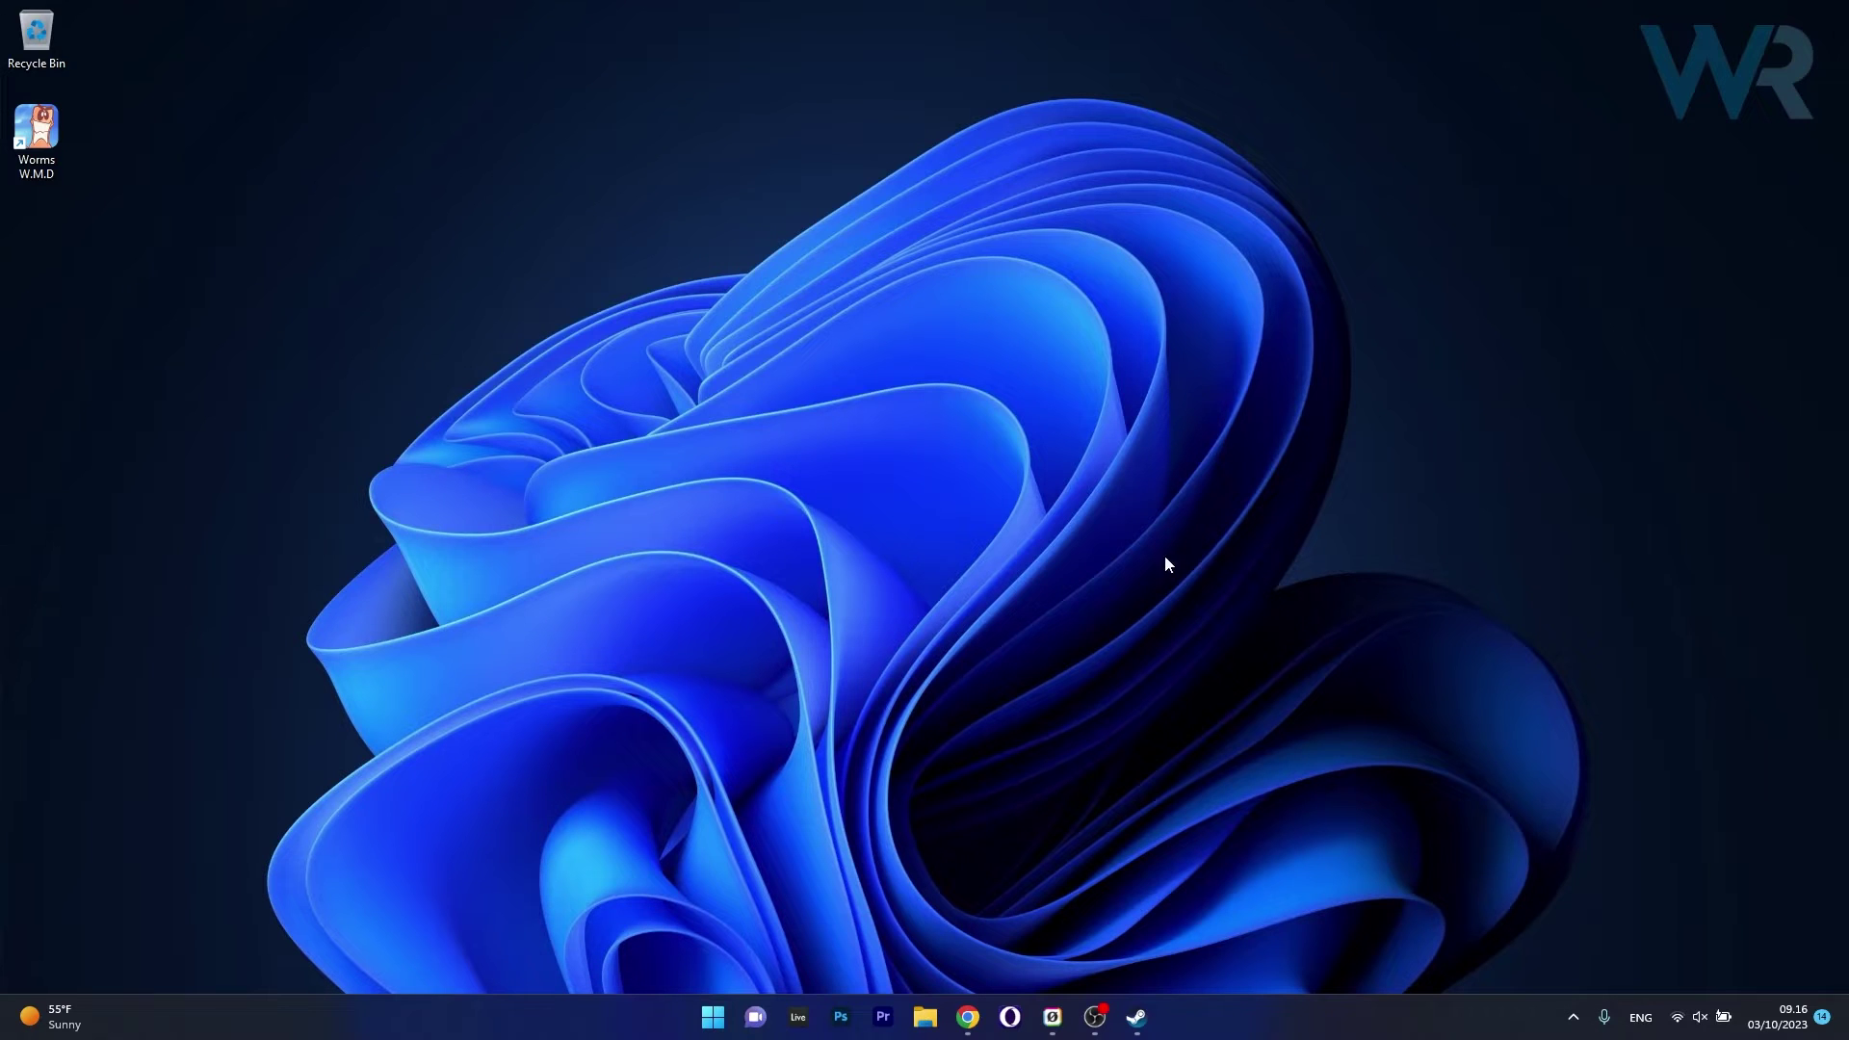
Verify Worms W.M.D's installed game files from its Steam Properties, then close the dialog.
click(1137, 1016)
mouse_move(504, 191)
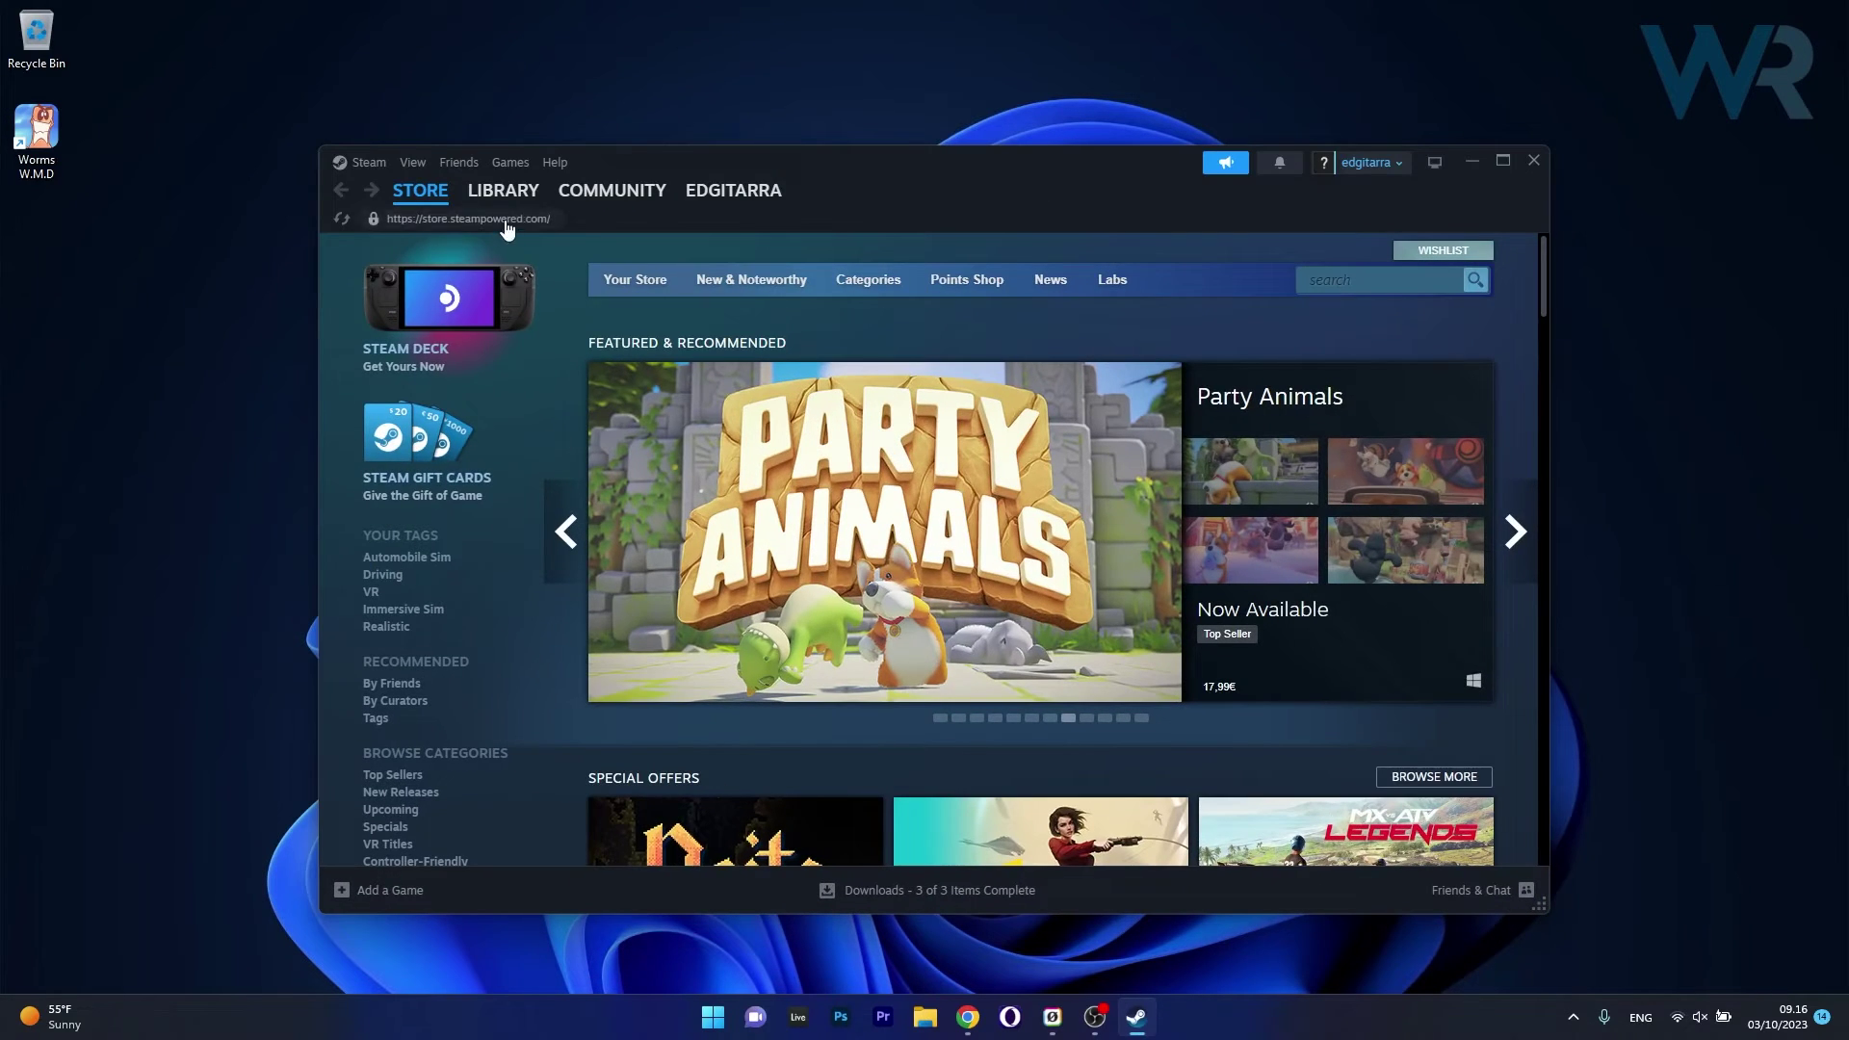
click(502, 190)
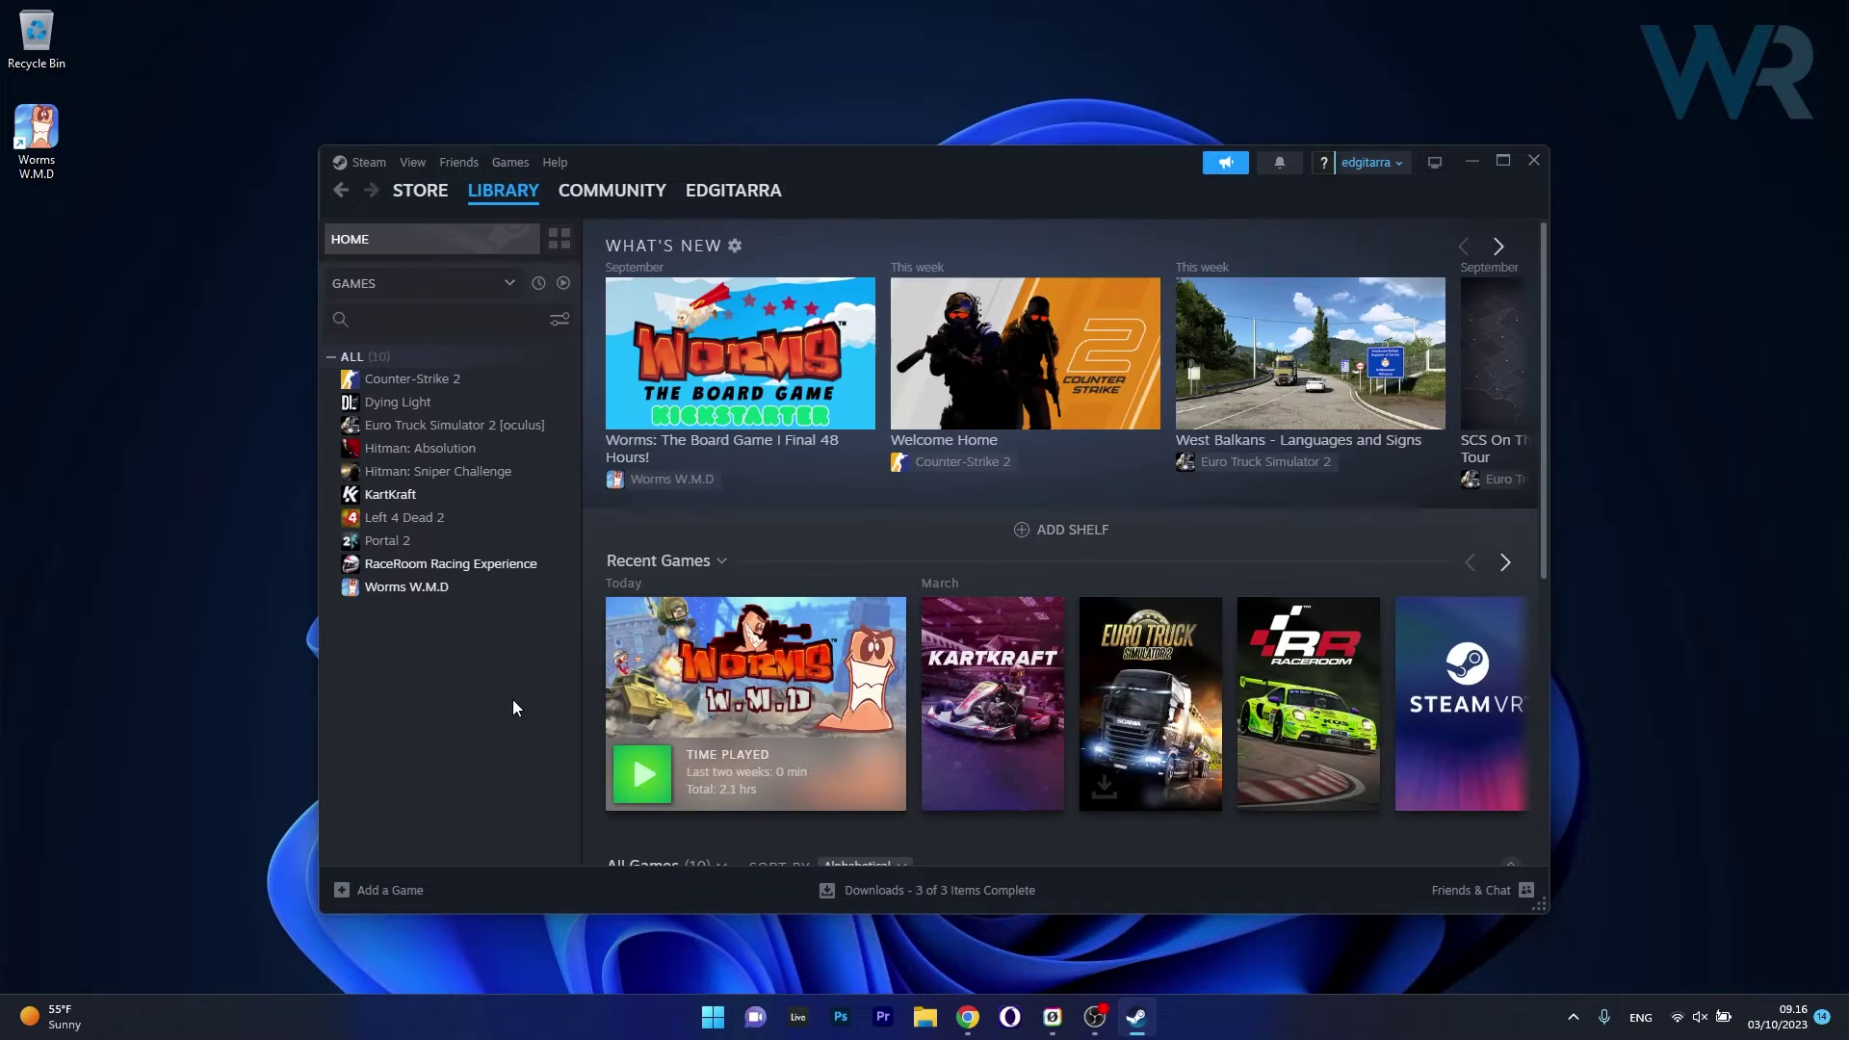
right_click(418, 586)
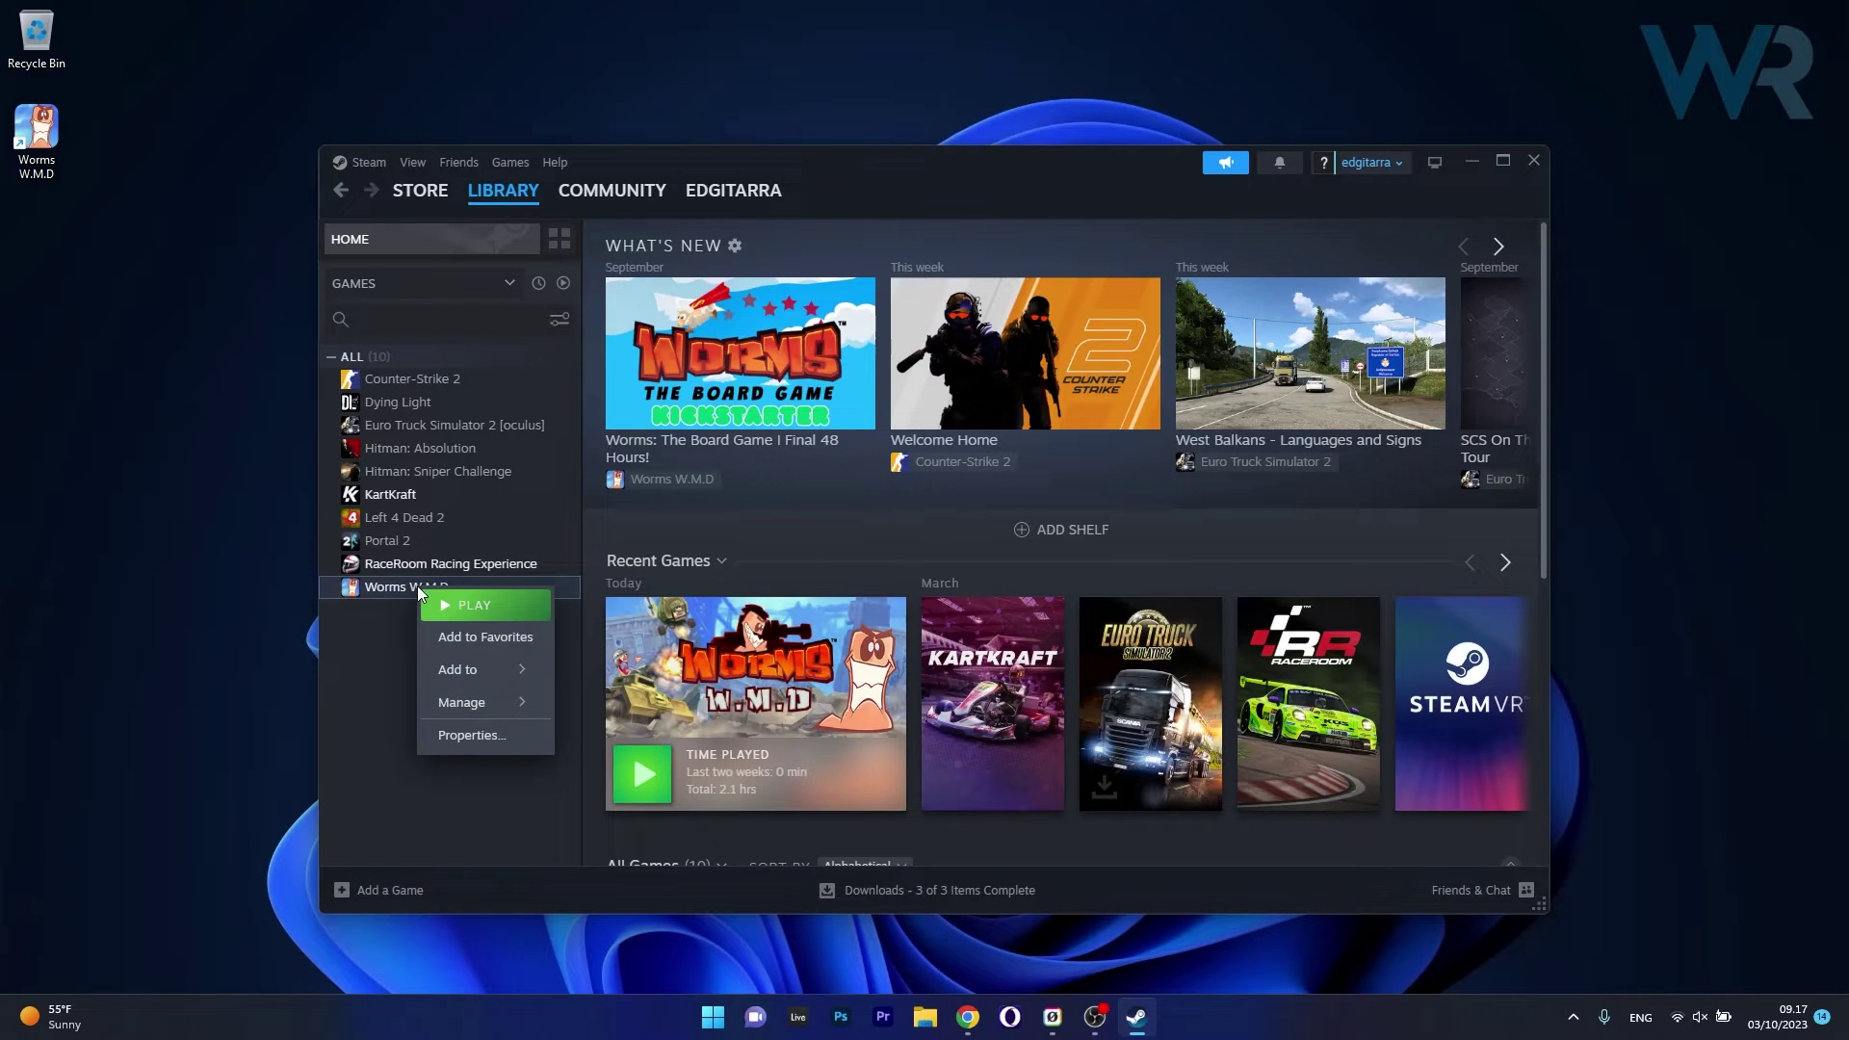
click(462, 739)
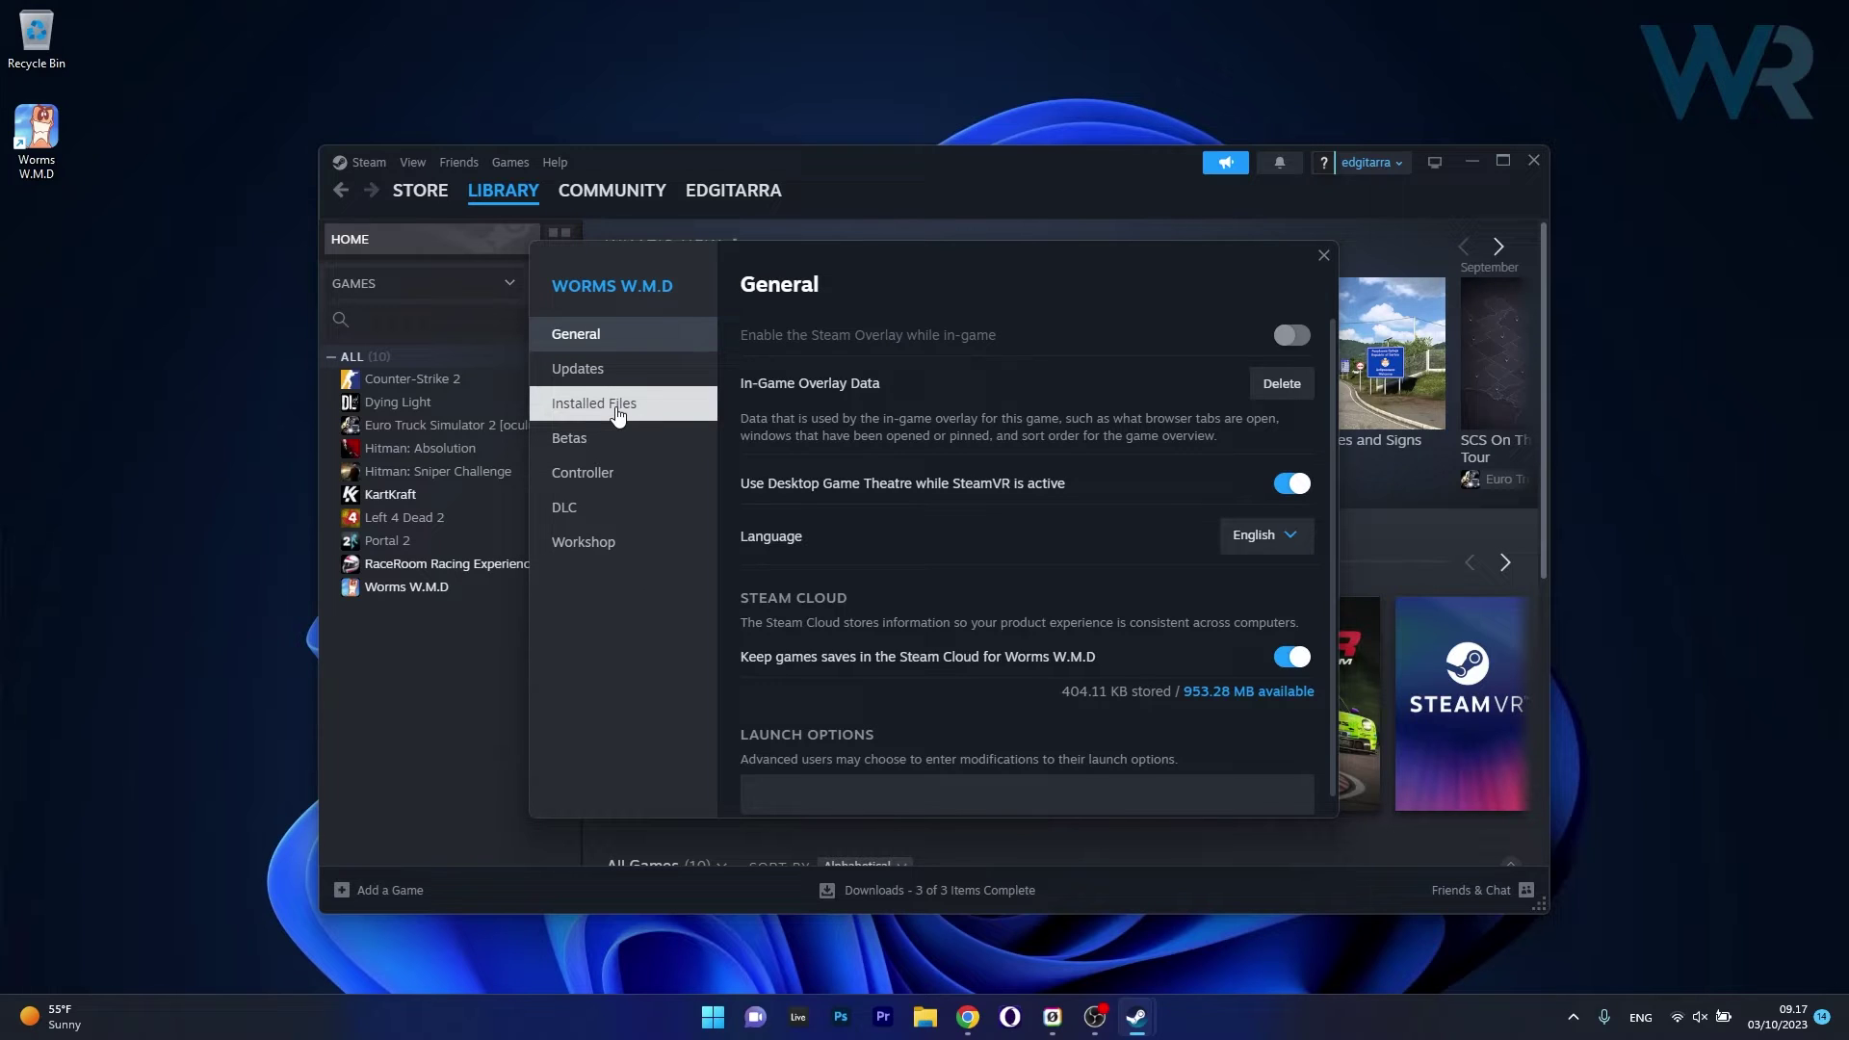
click(619, 410)
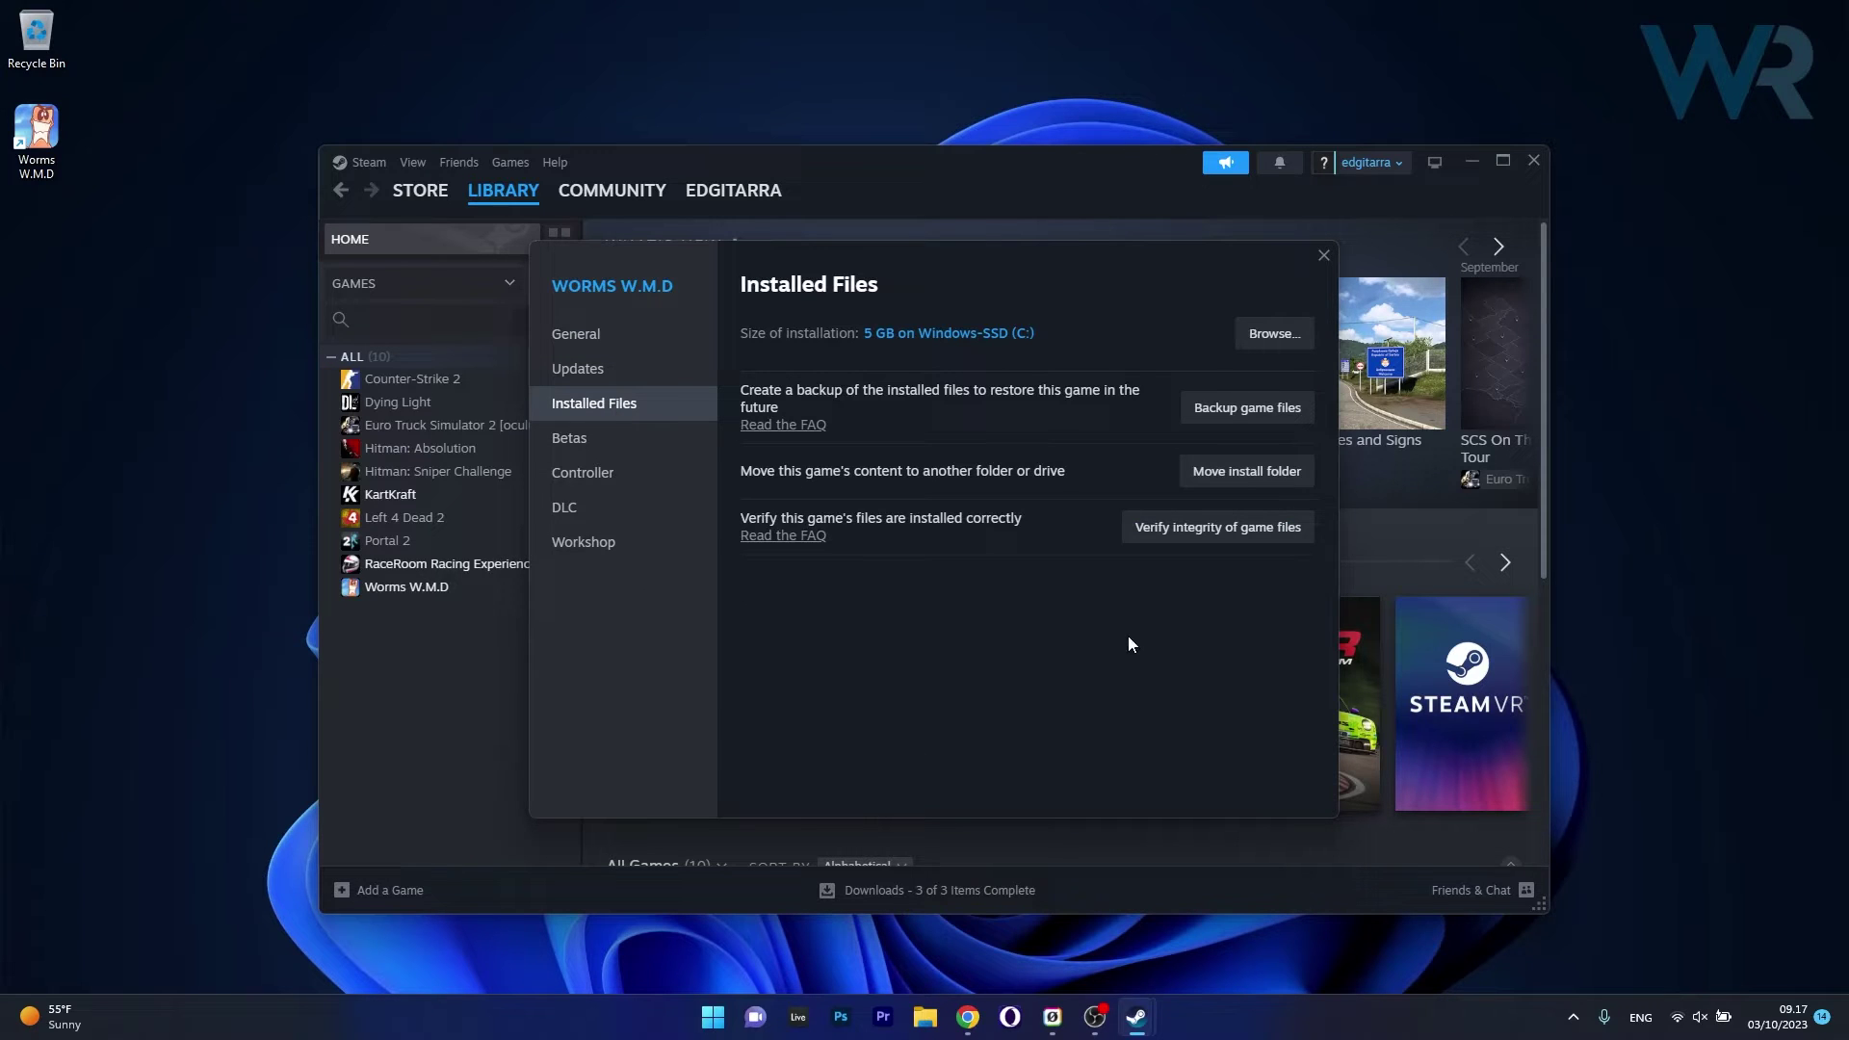
click(1221, 537)
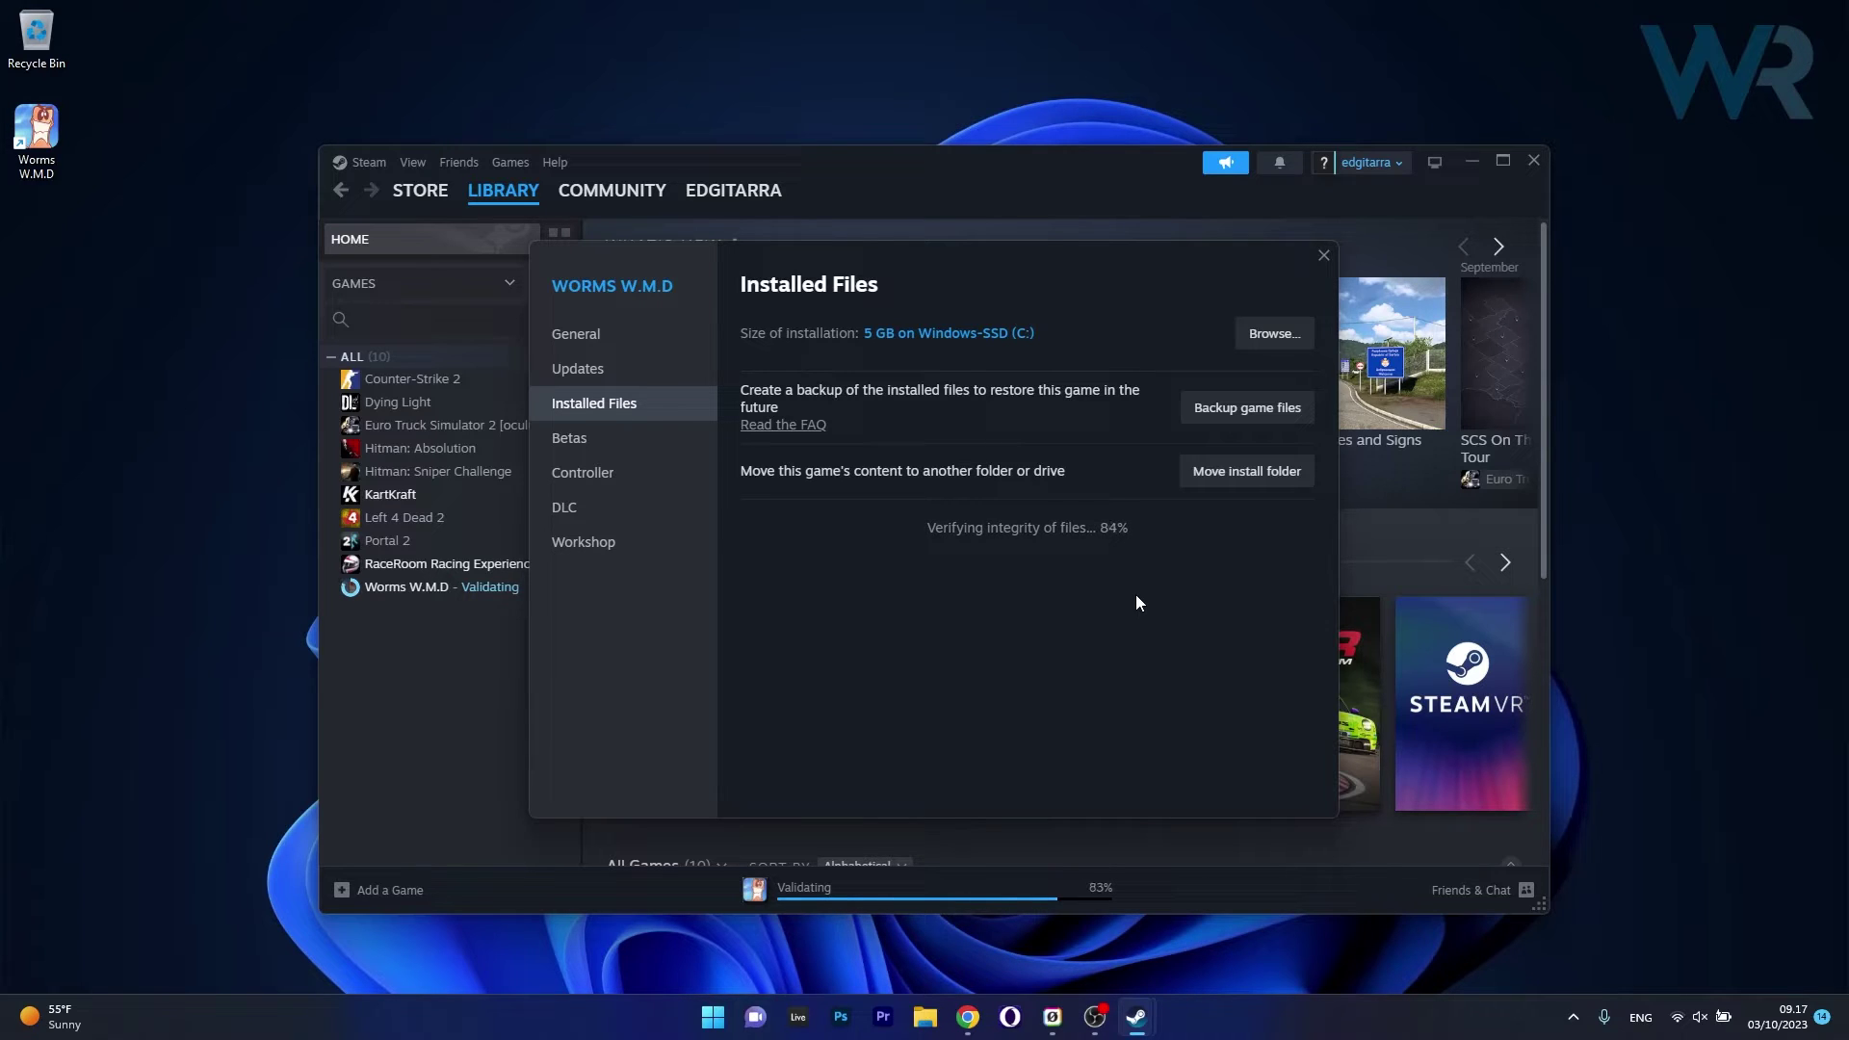
click(1325, 256)
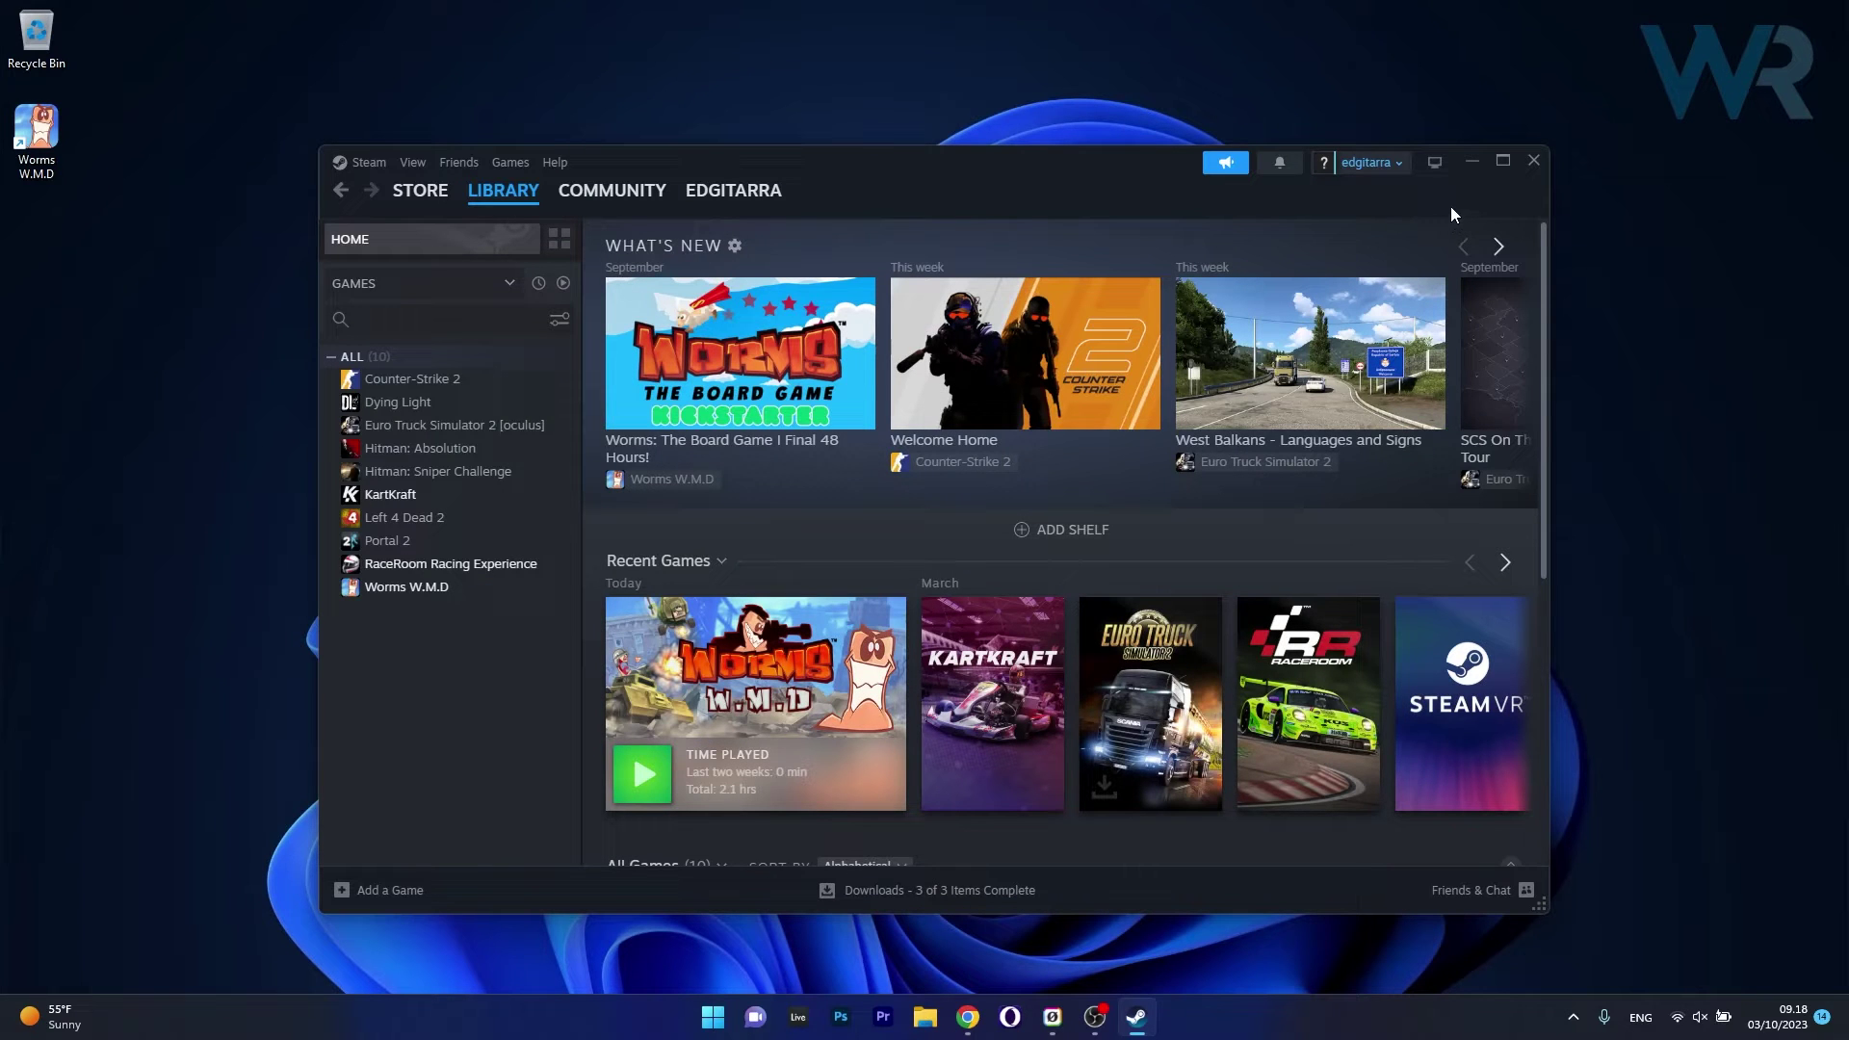
Minimise Steam and search the Start menu for GeForce Experience.
click(1474, 164)
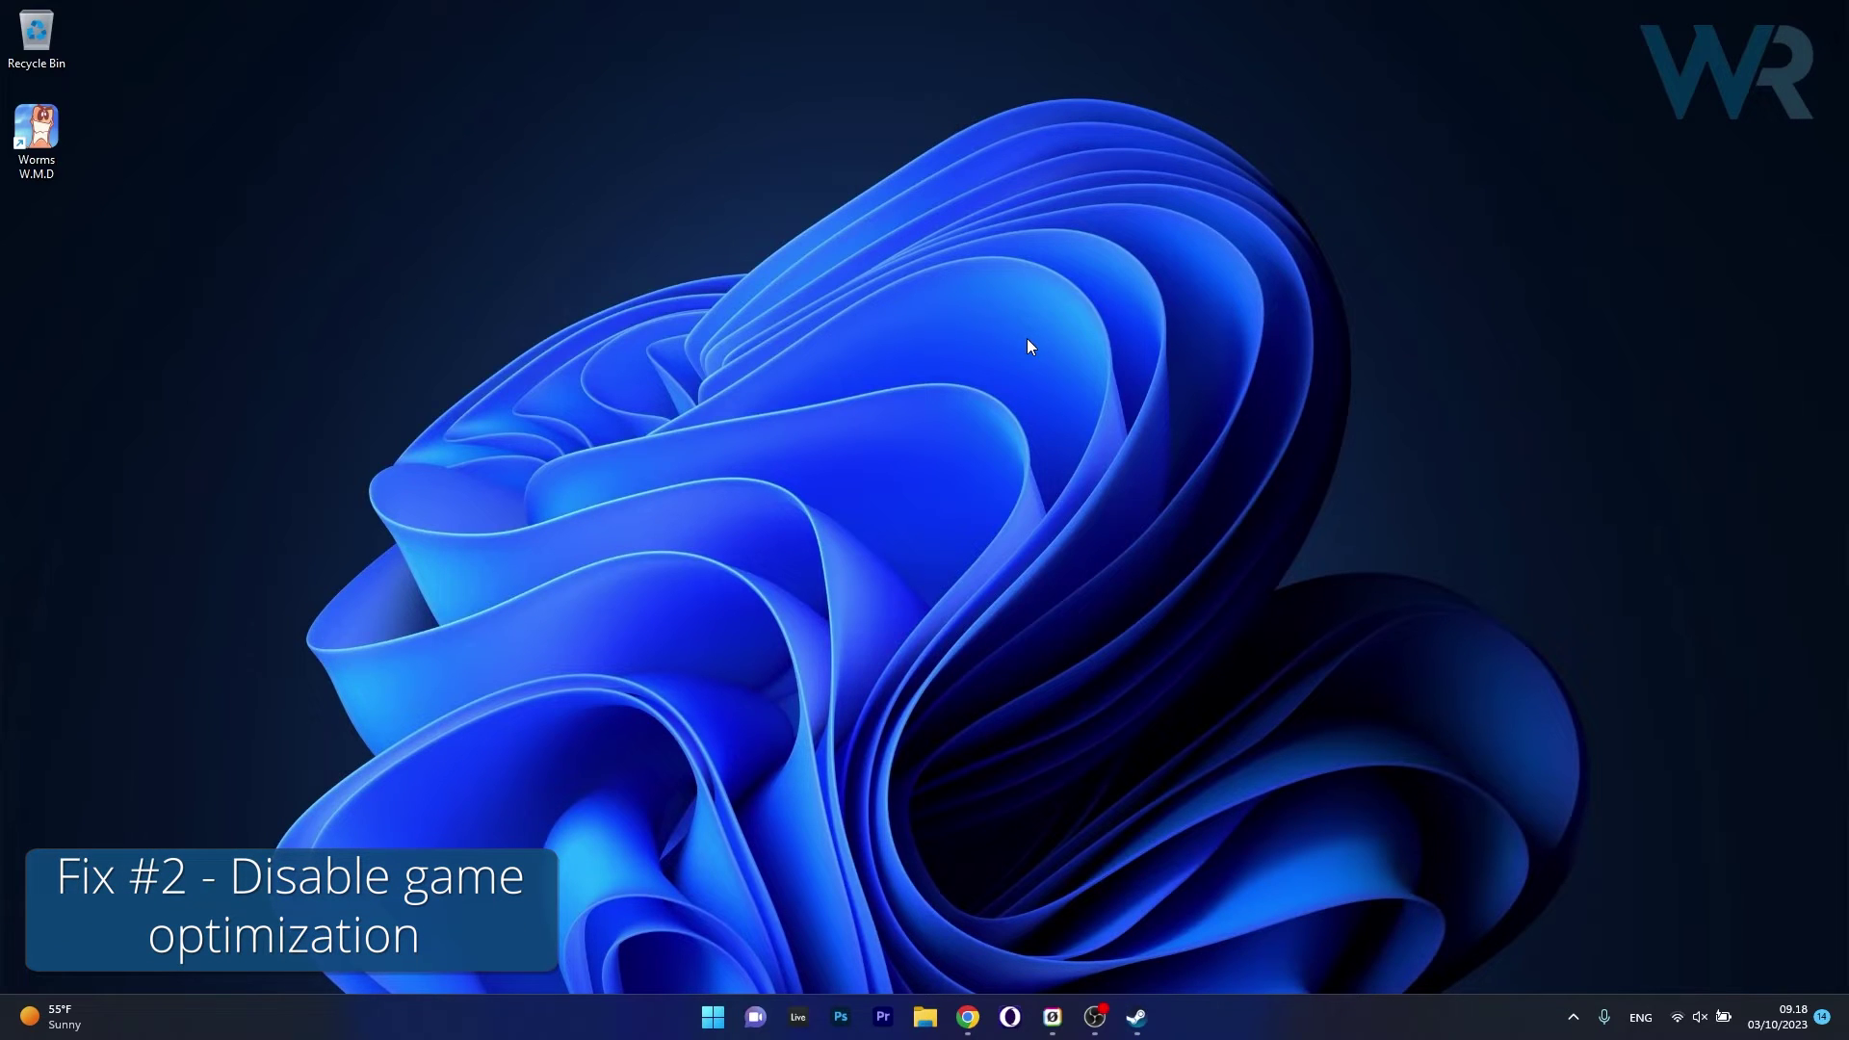
click(713, 1016)
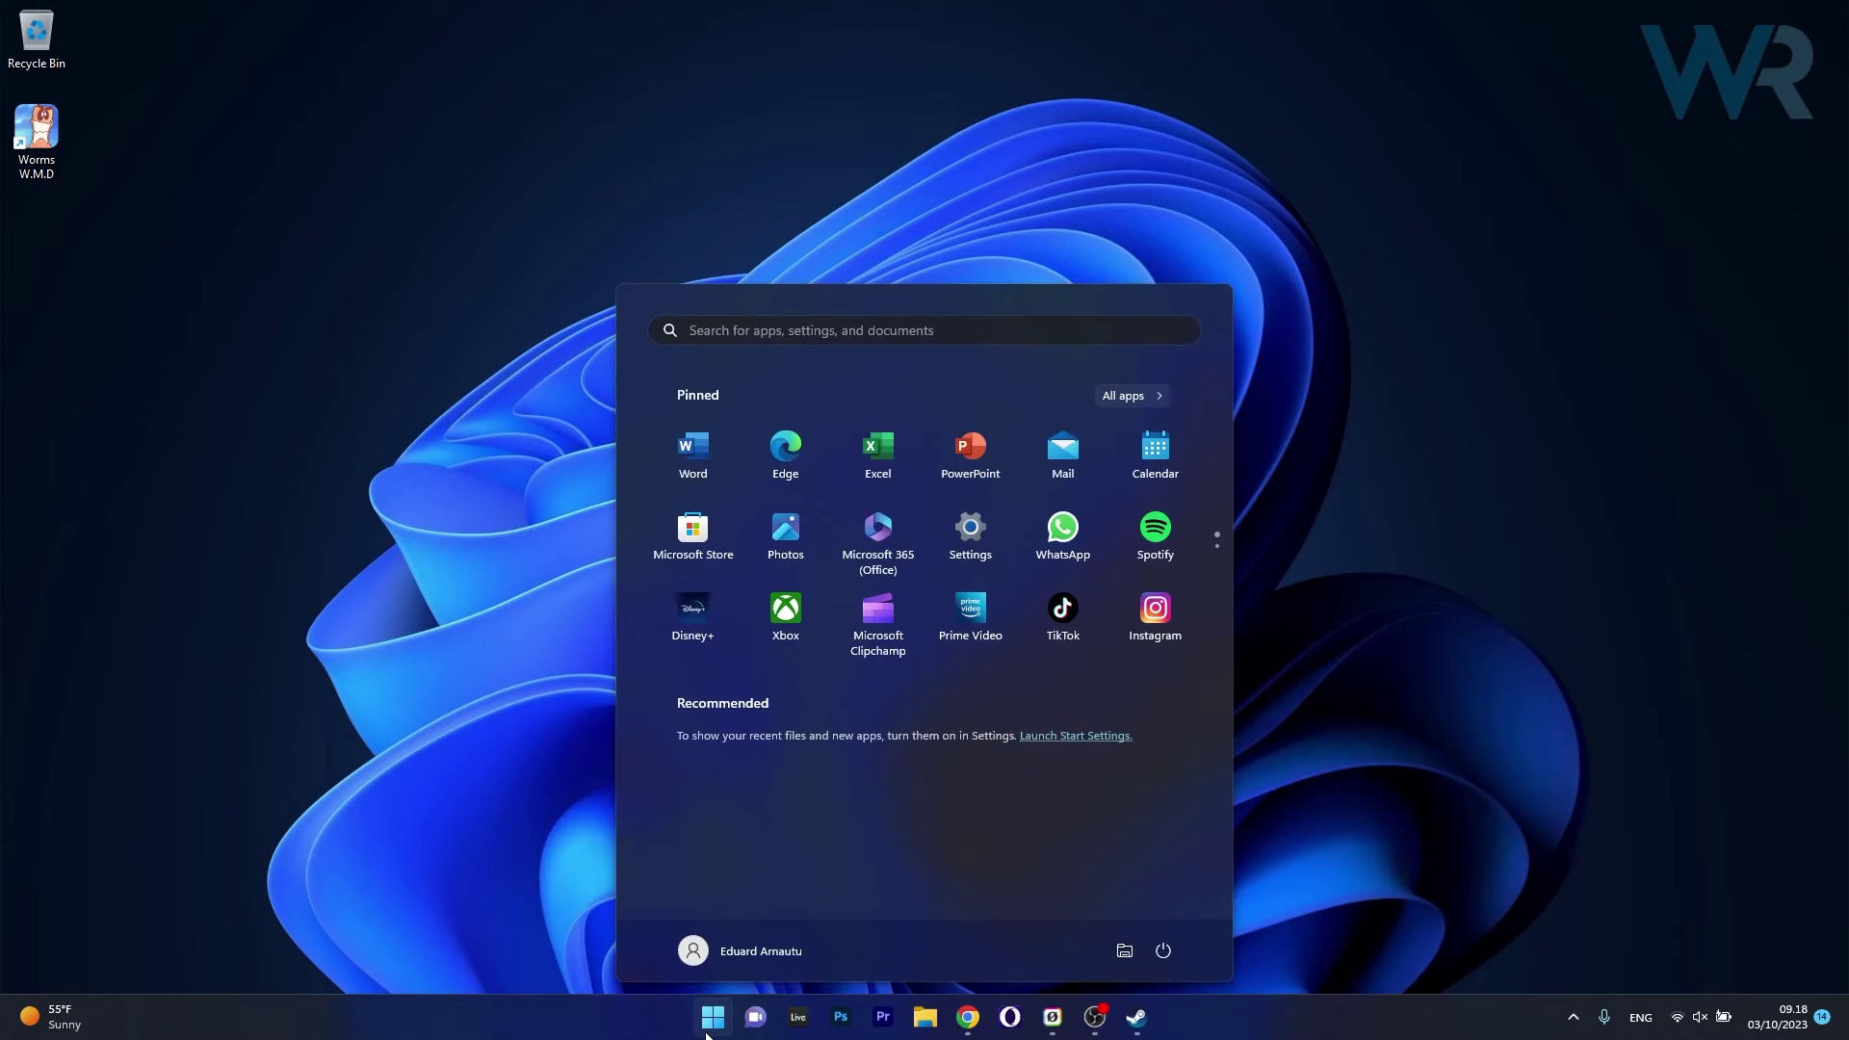
text(Gefor)
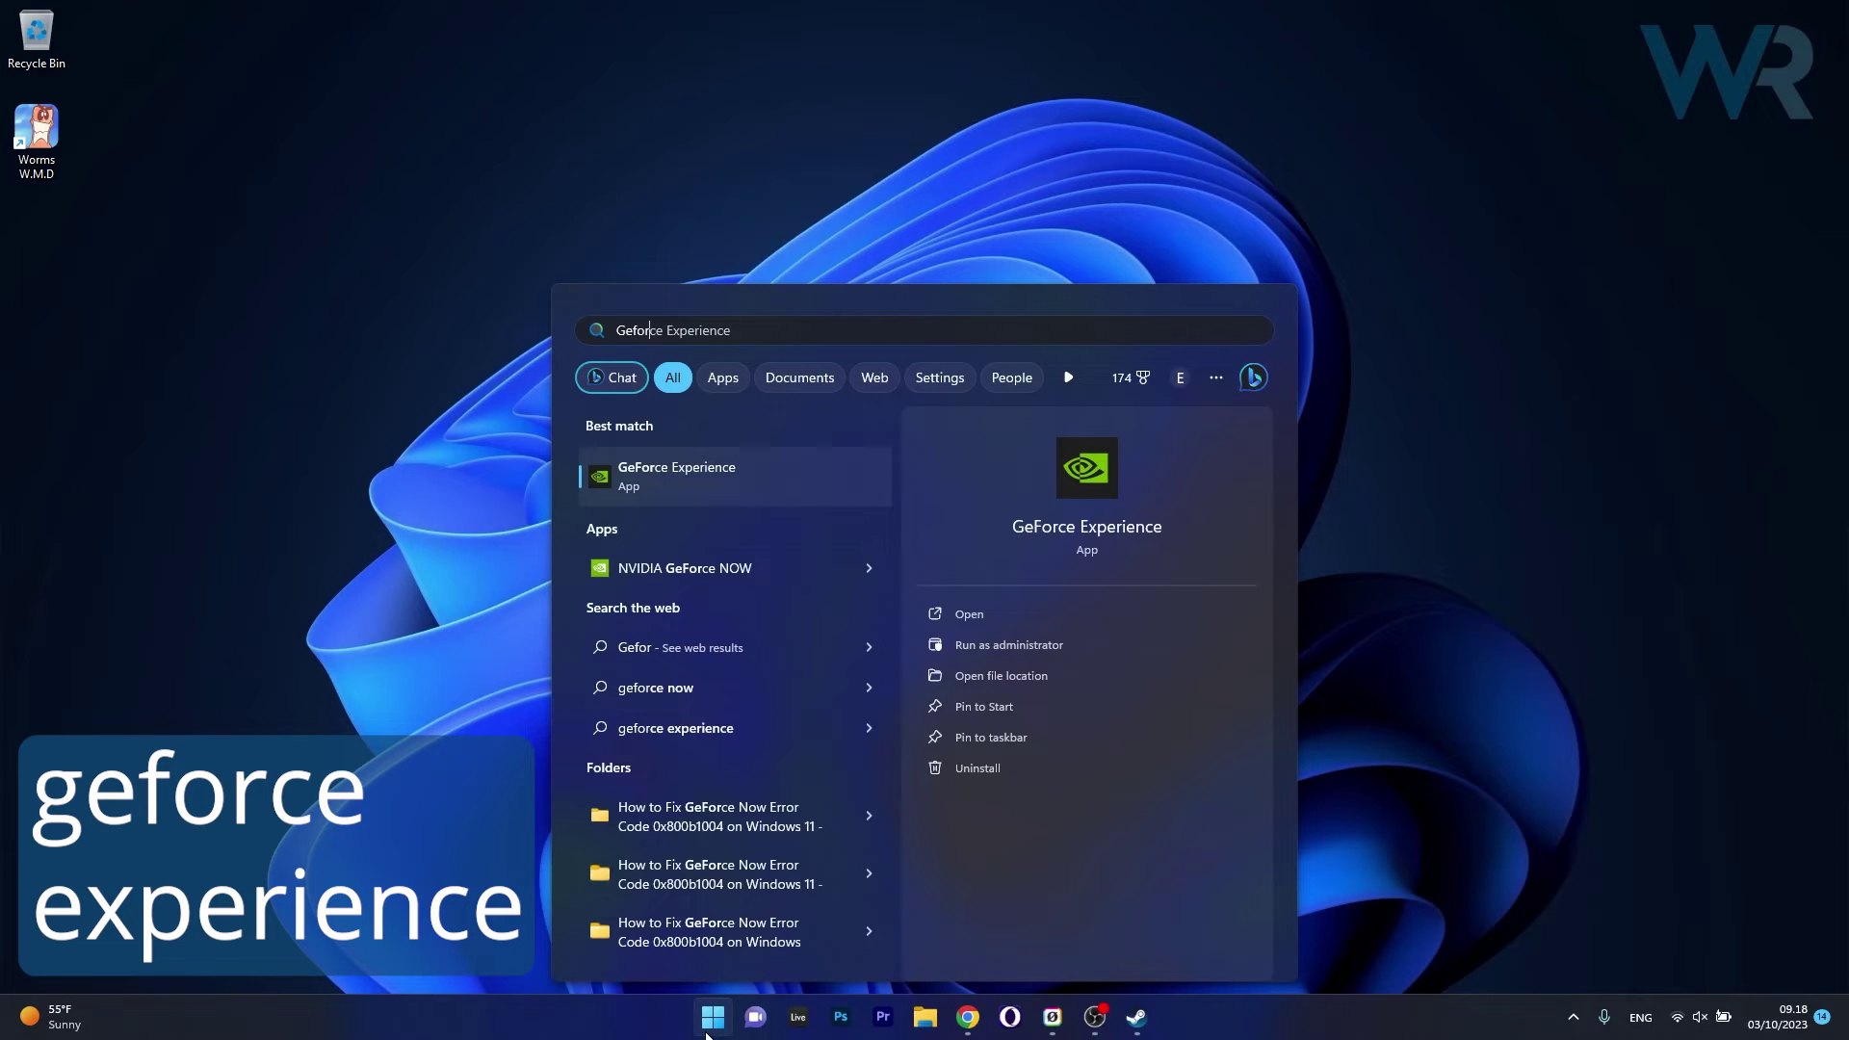
Untick 'Automatically optimise newly added games and applications' in GeForce Experience settings, then close it.
click(778, 470)
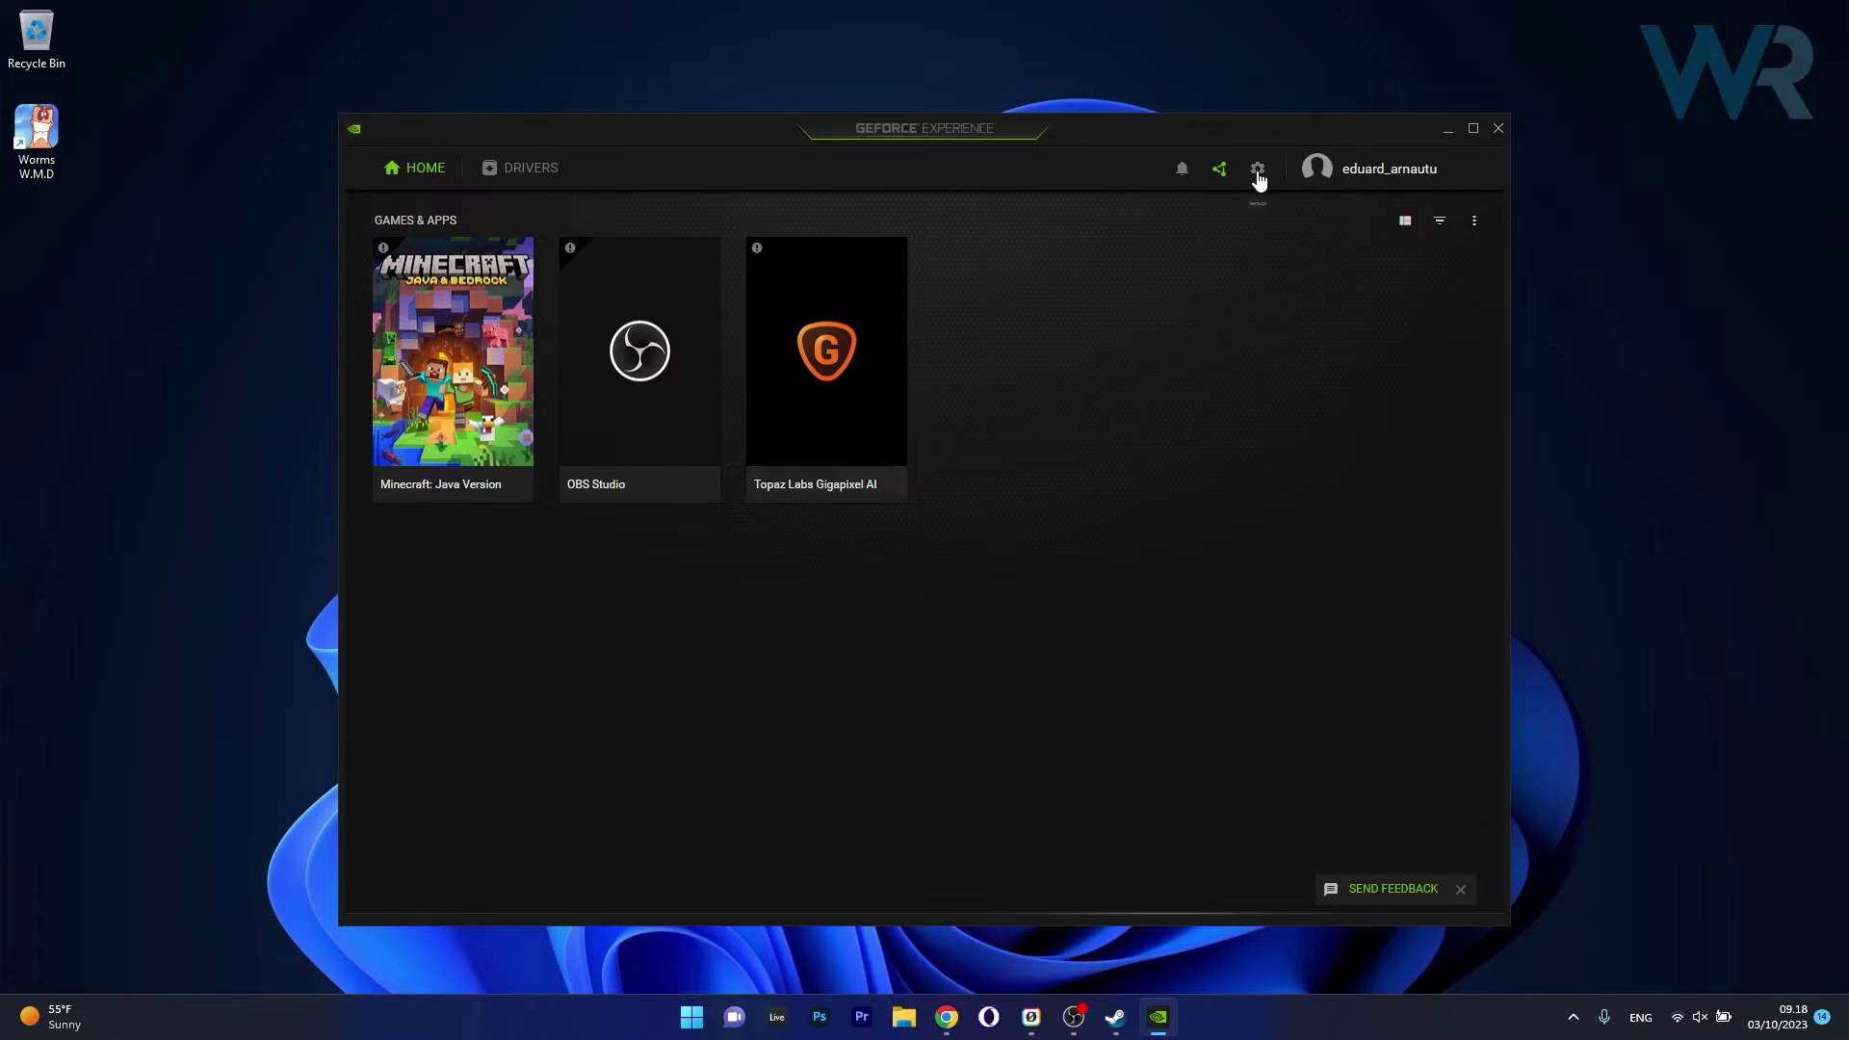
click(1258, 174)
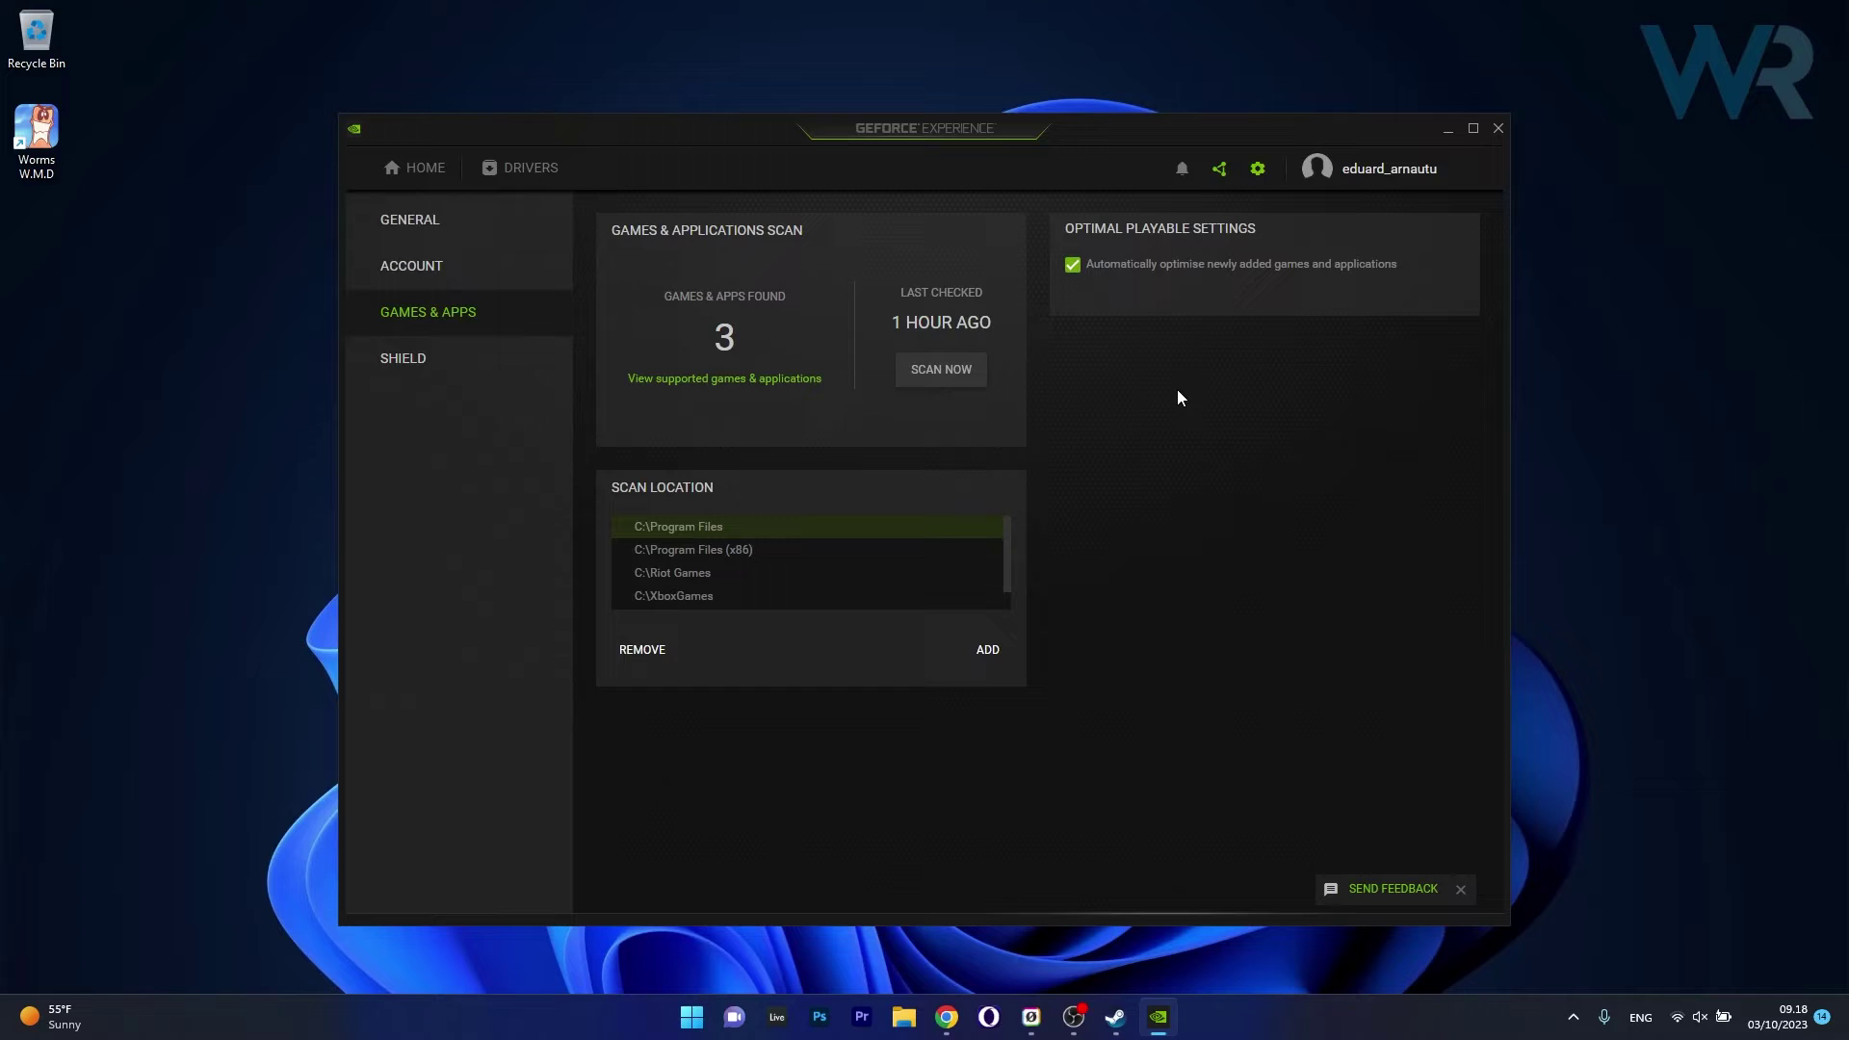
click(1071, 265)
click(1501, 126)
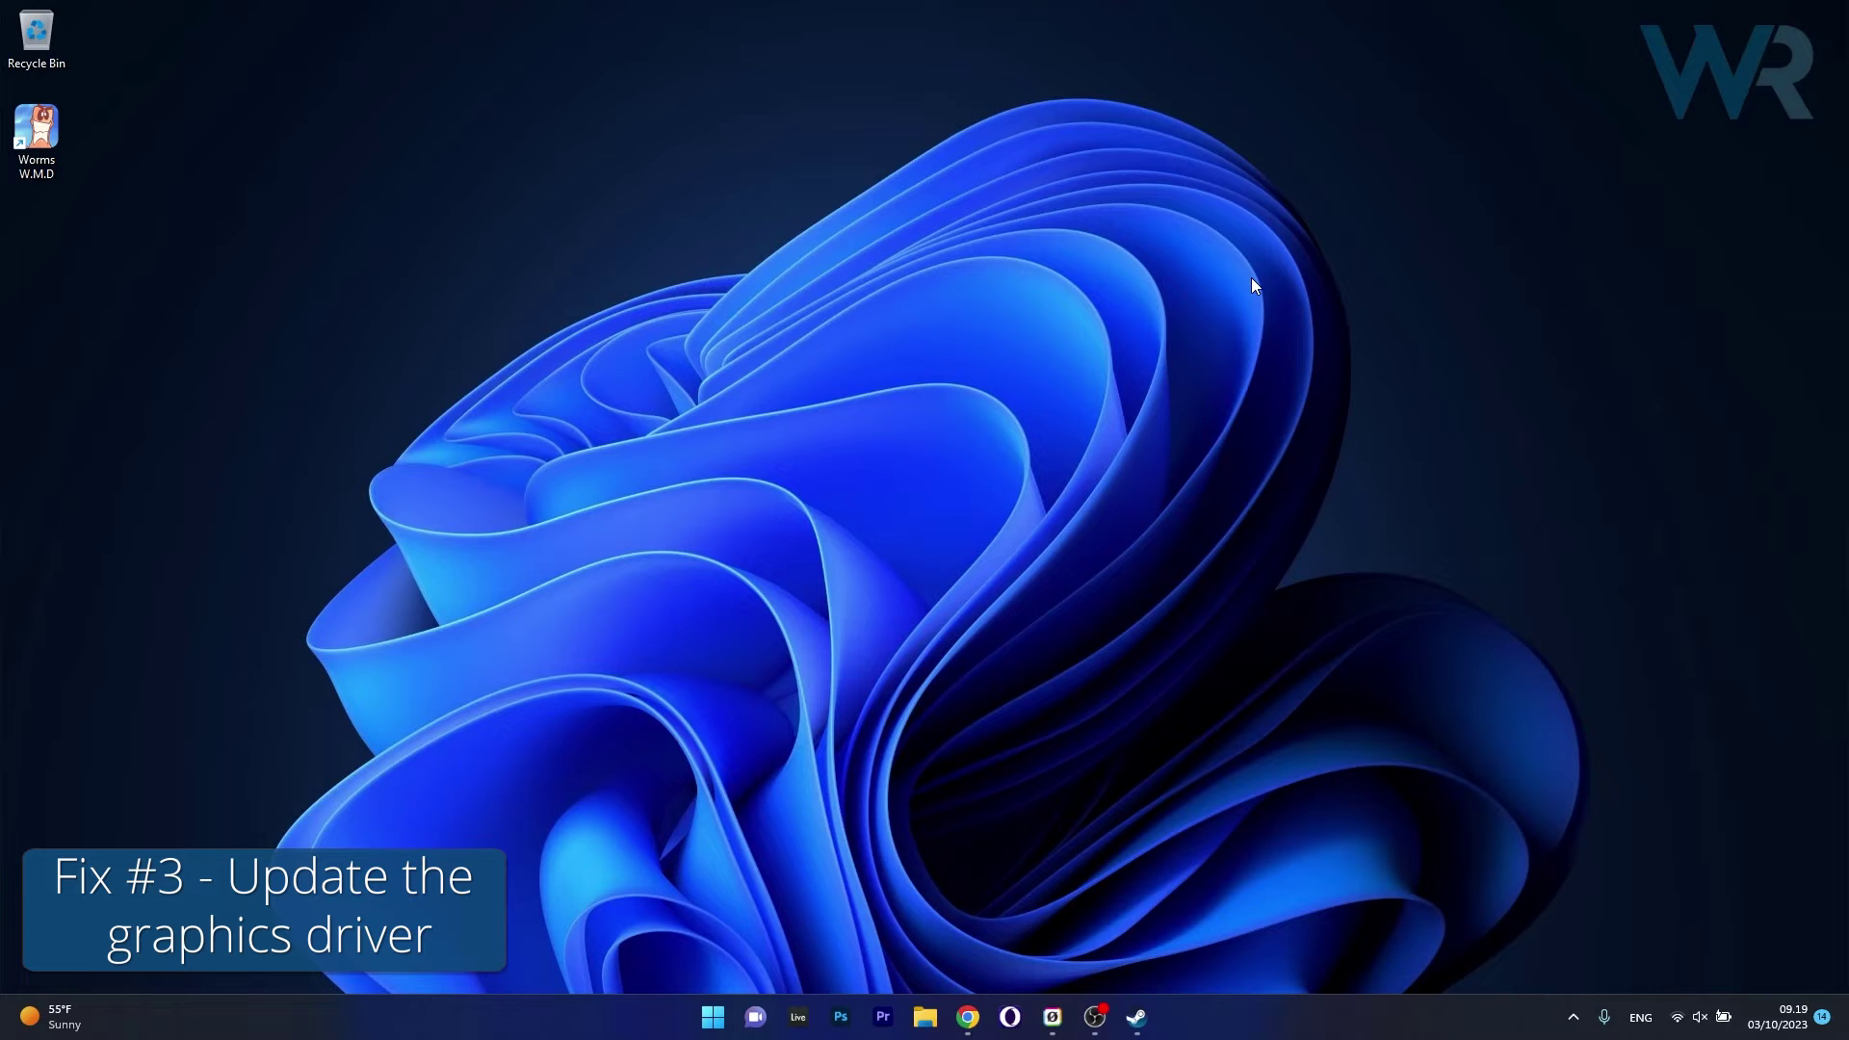
Search automatically for a newer NVIDIA GeForce RTX 2060 driver in Device Manager.
right_click(712, 1016)
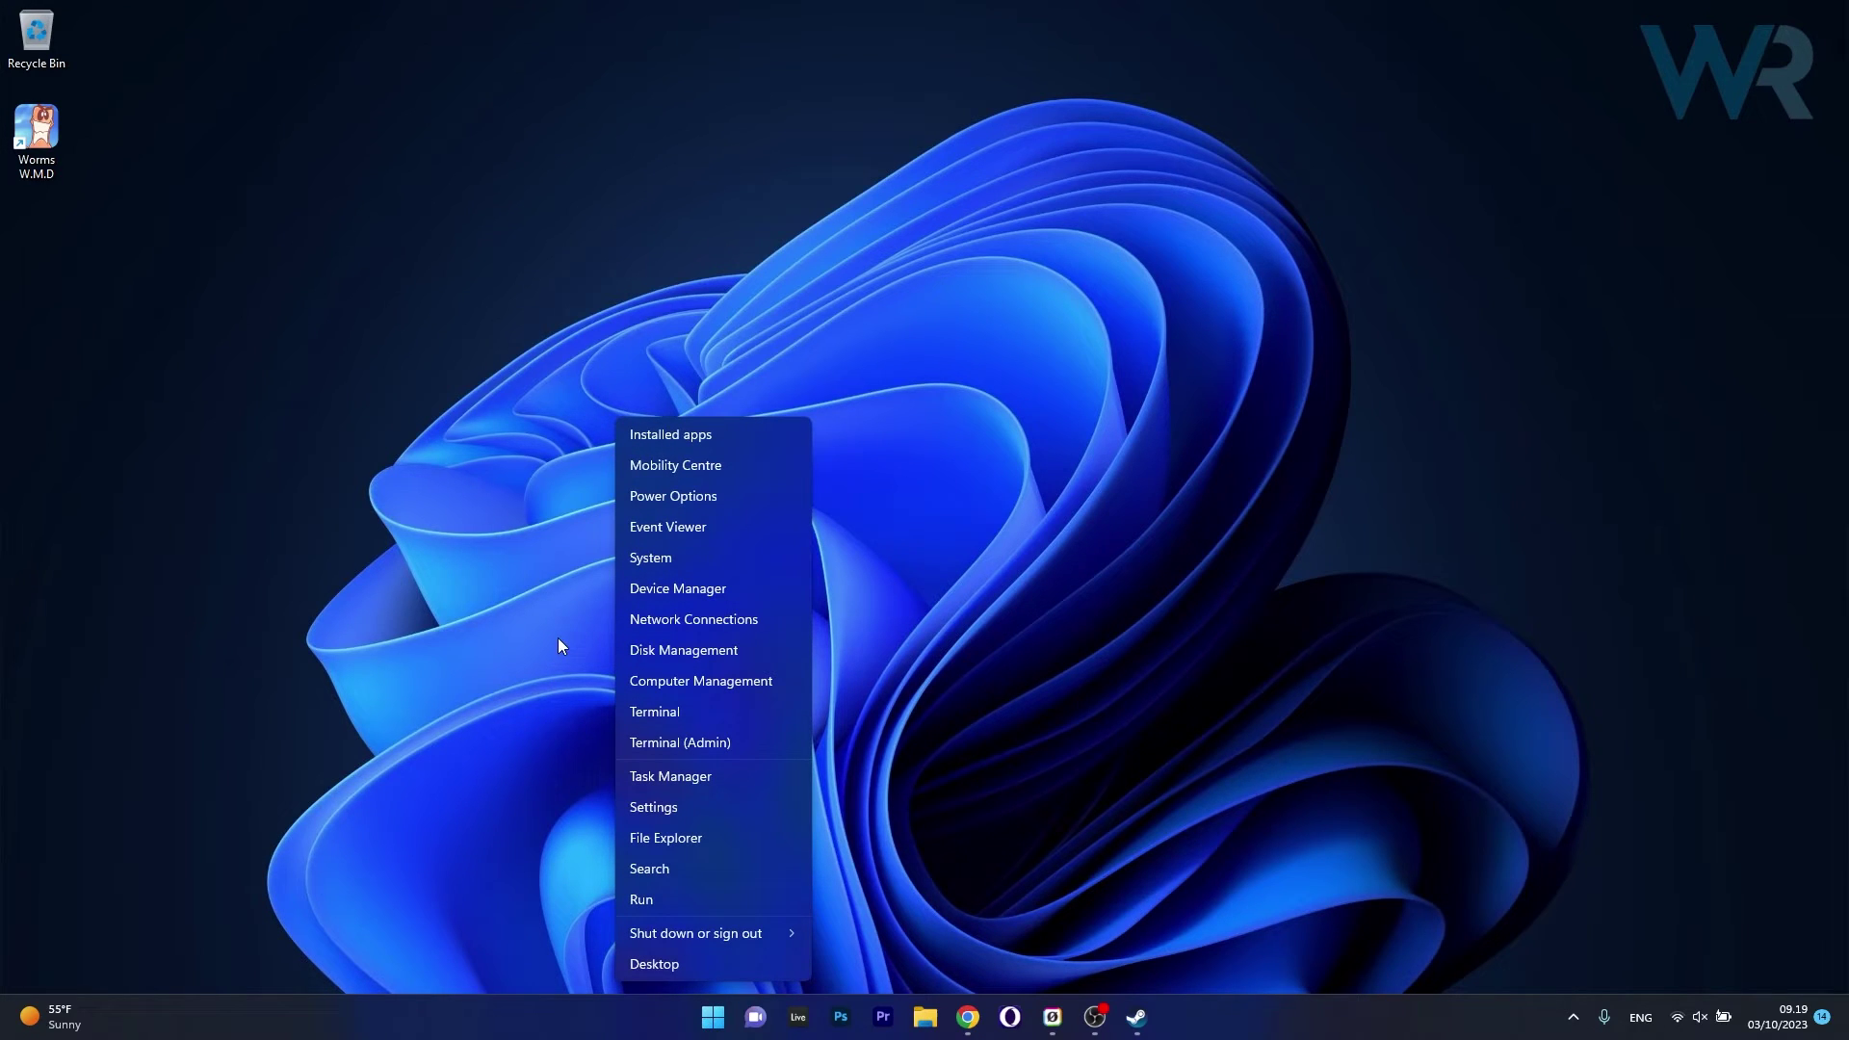
click(764, 587)
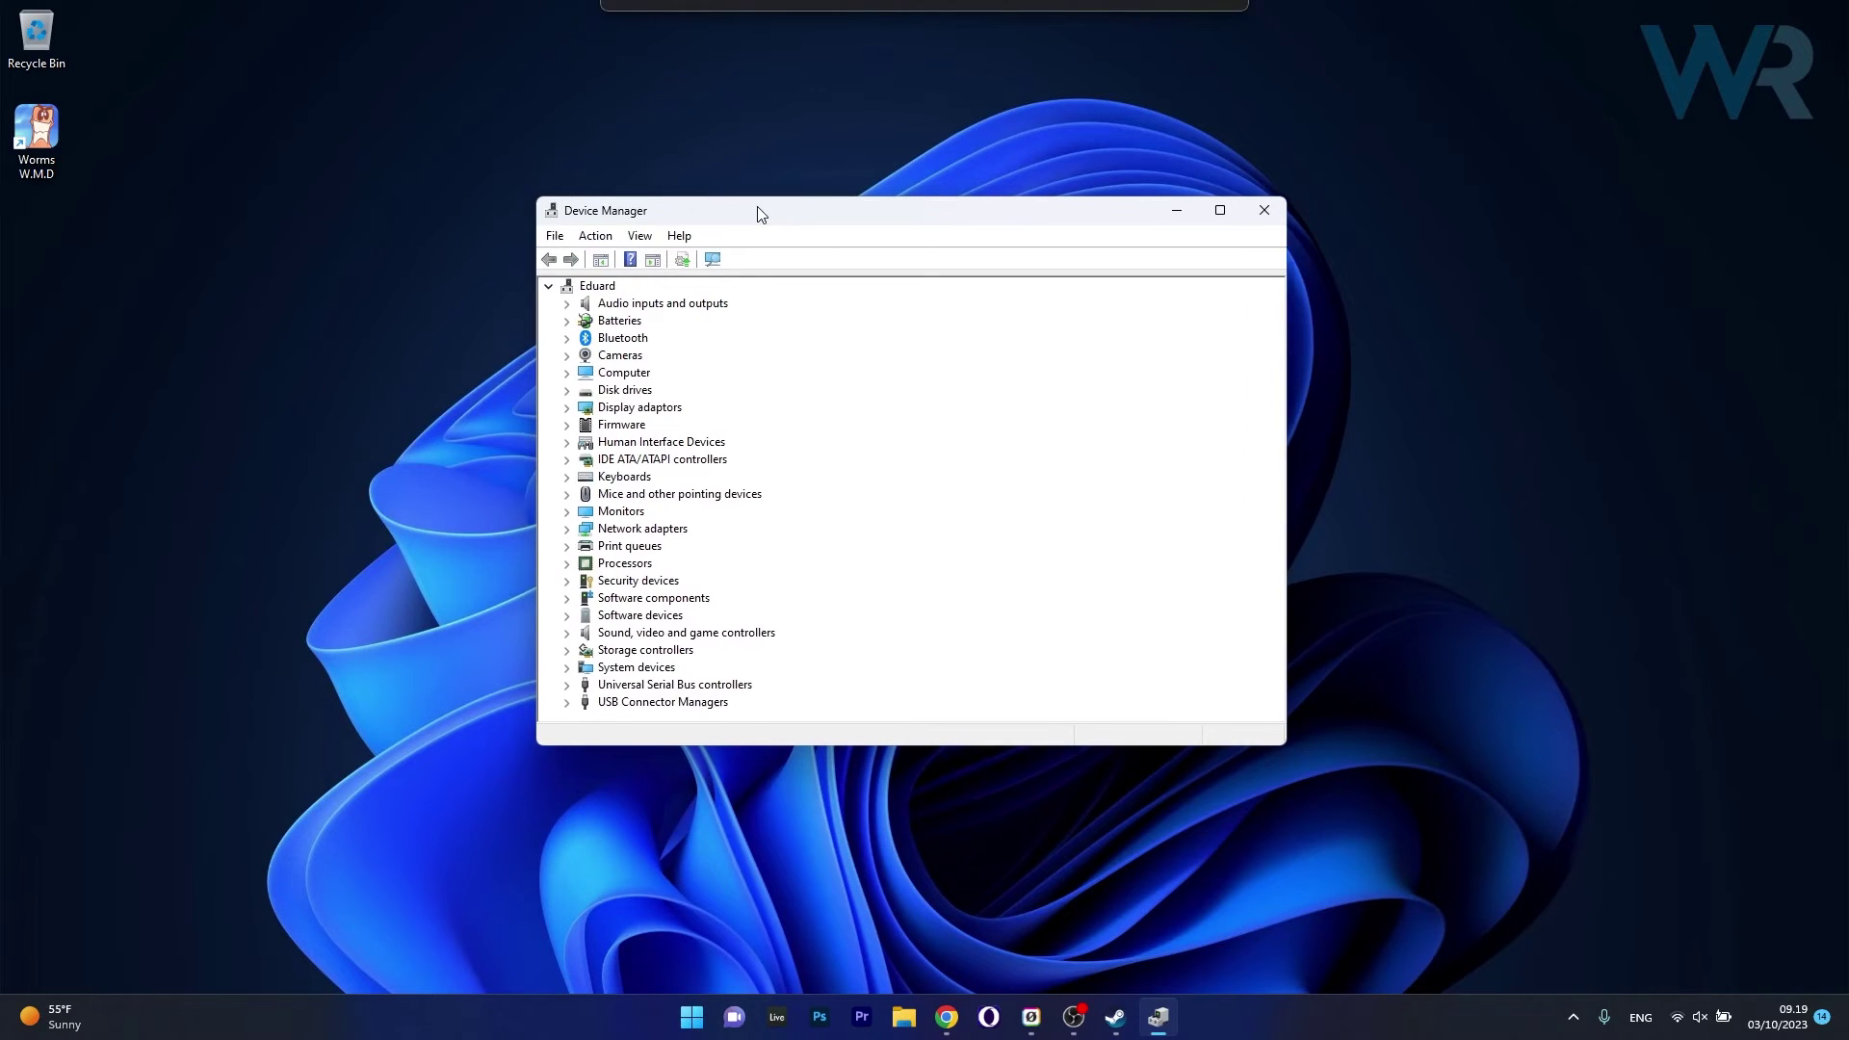
drag(760, 214, 812, 221)
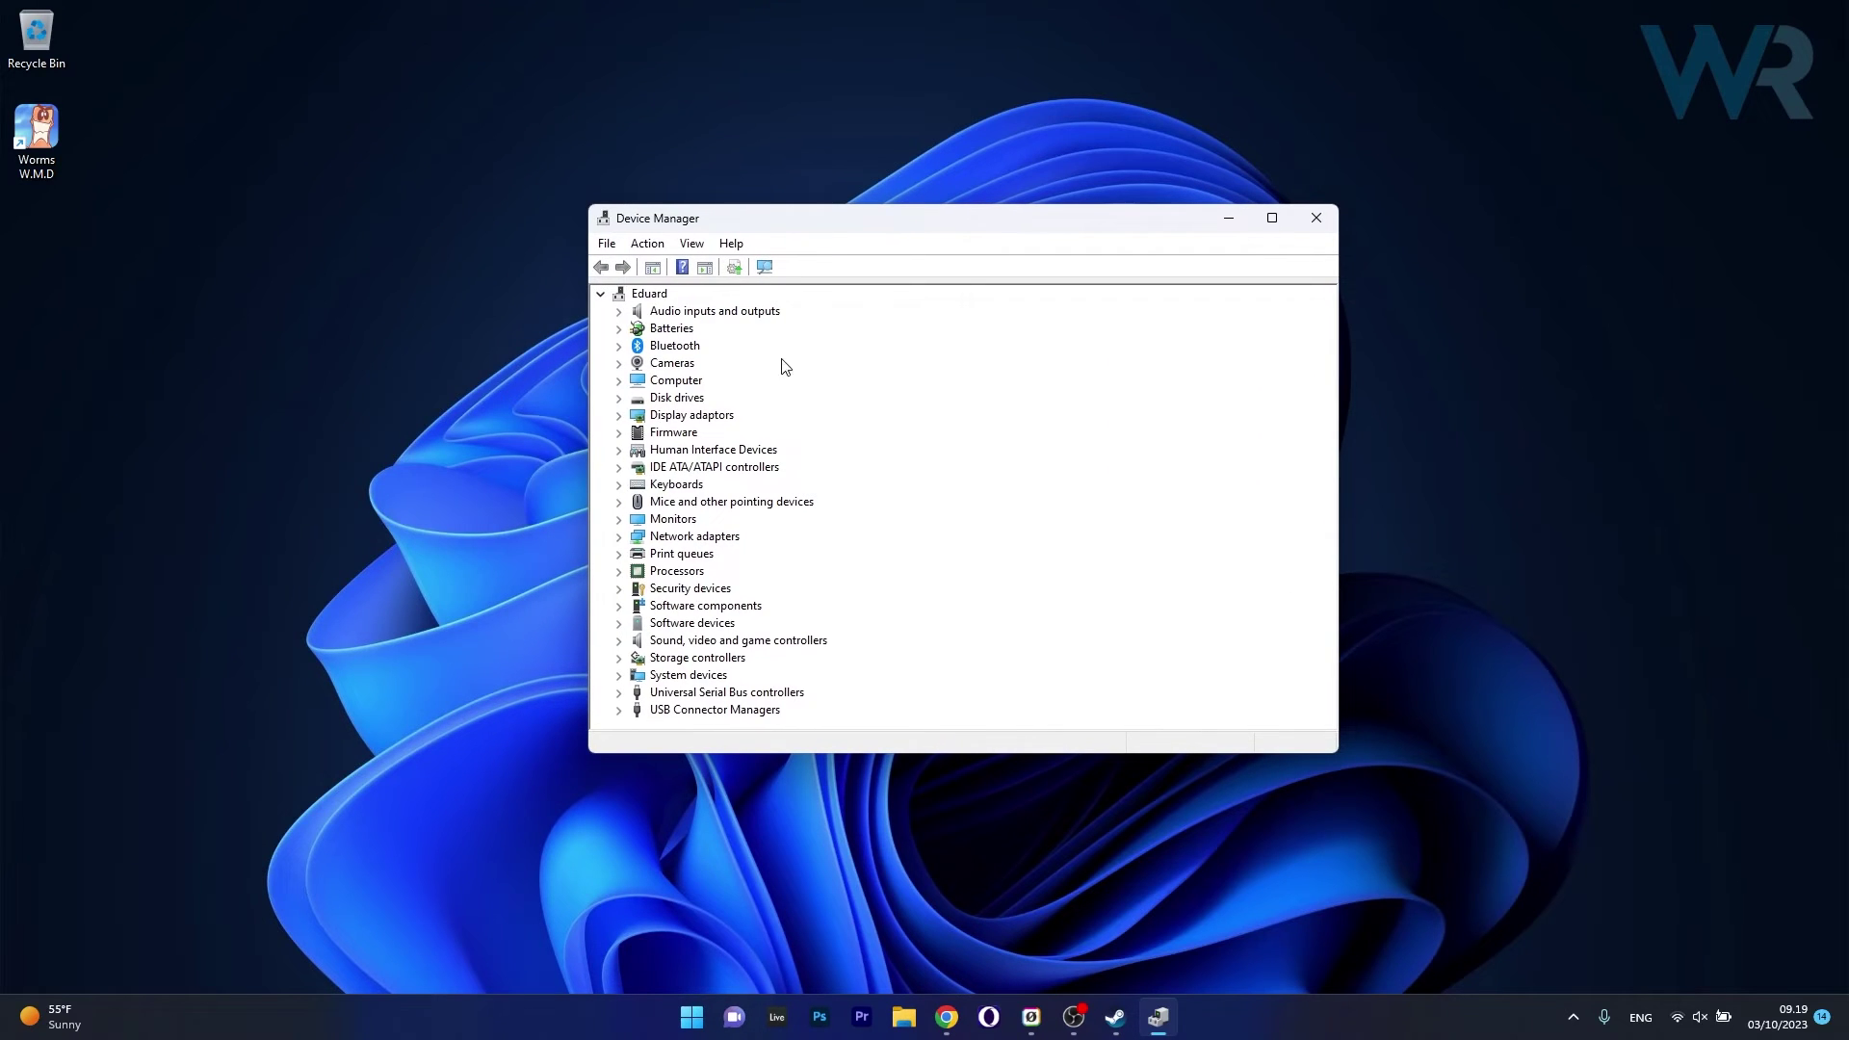
click(620, 414)
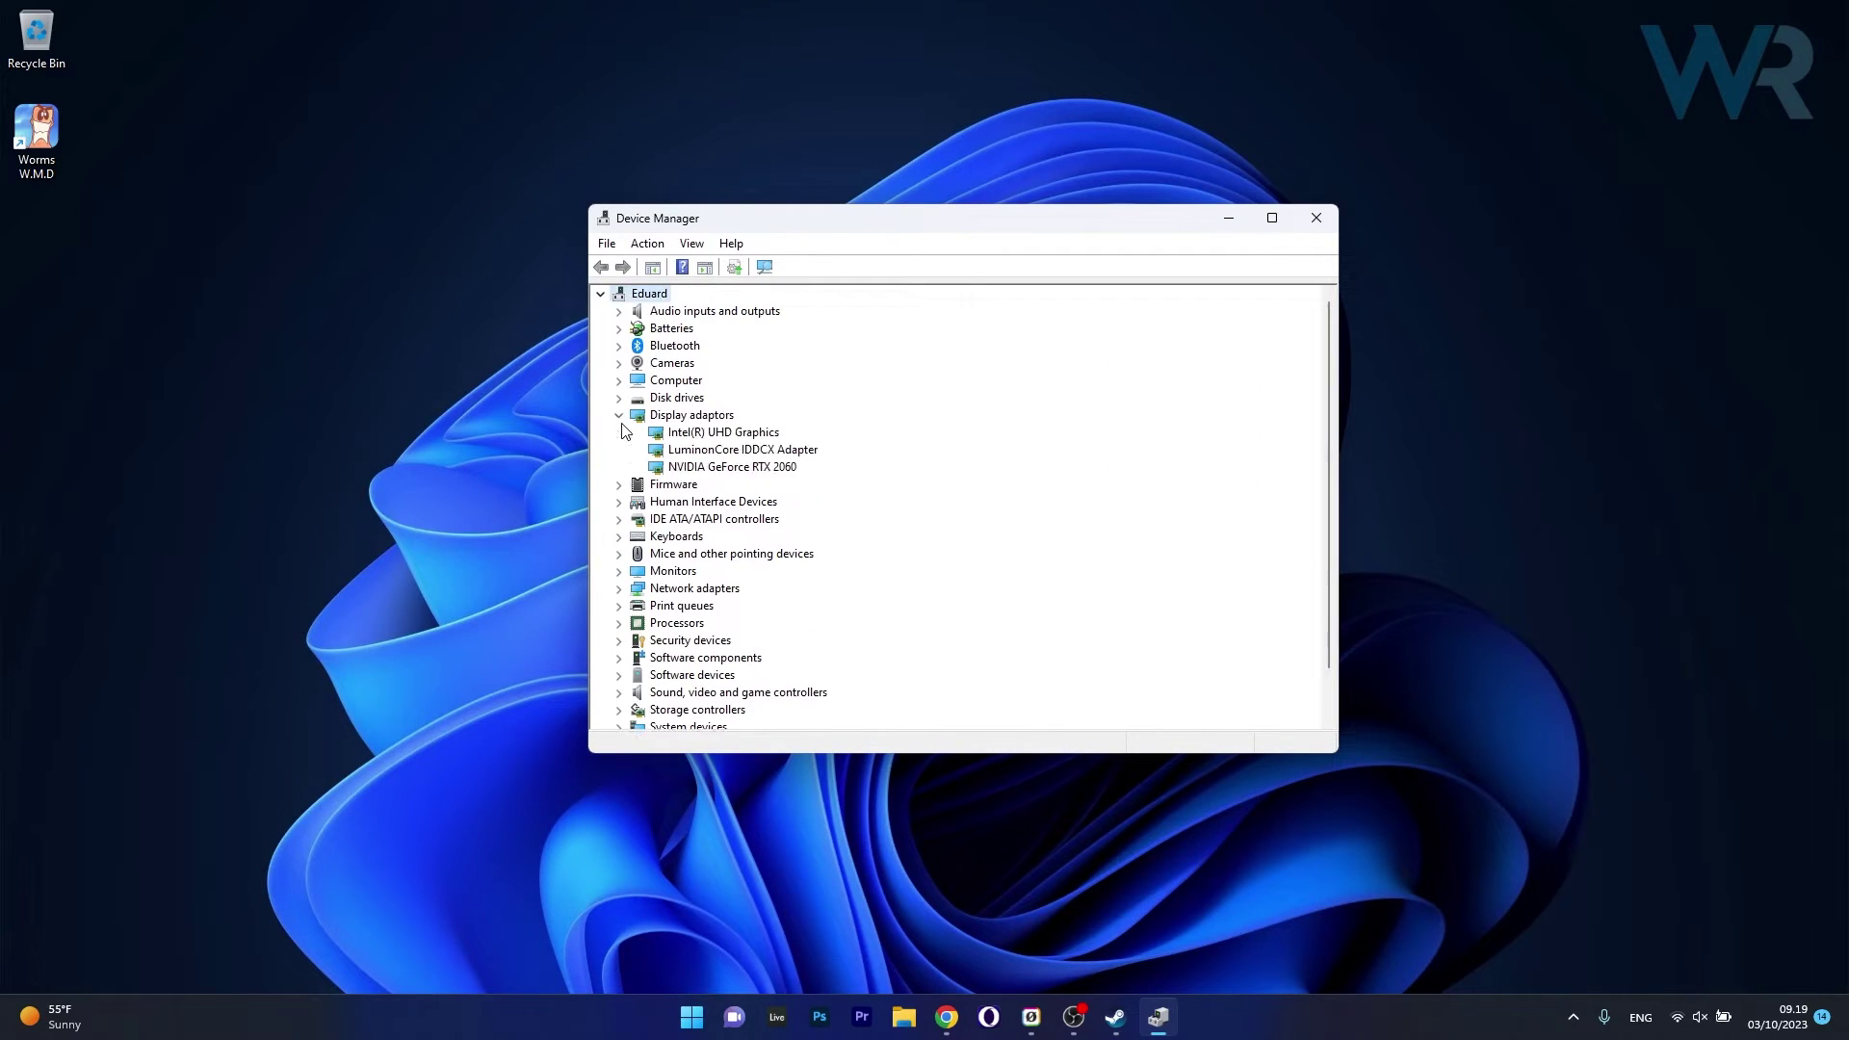
right_click(784, 468)
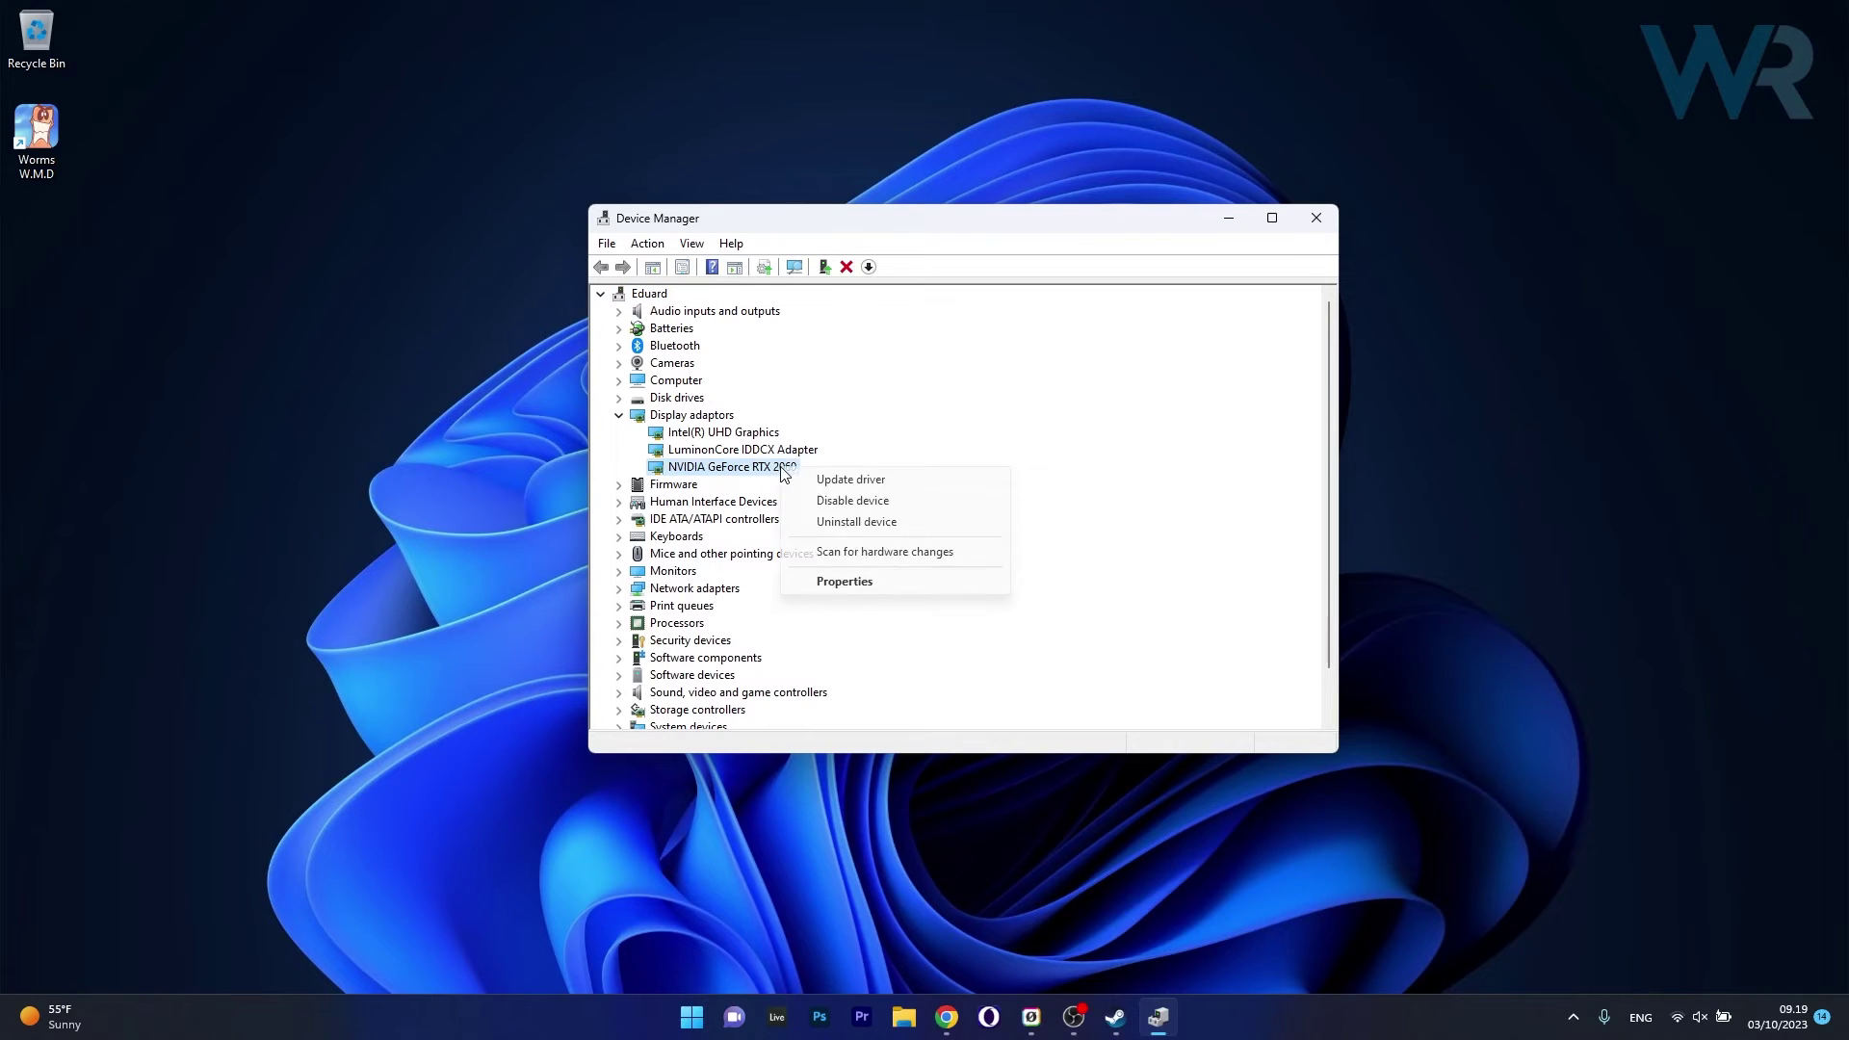
click(916, 483)
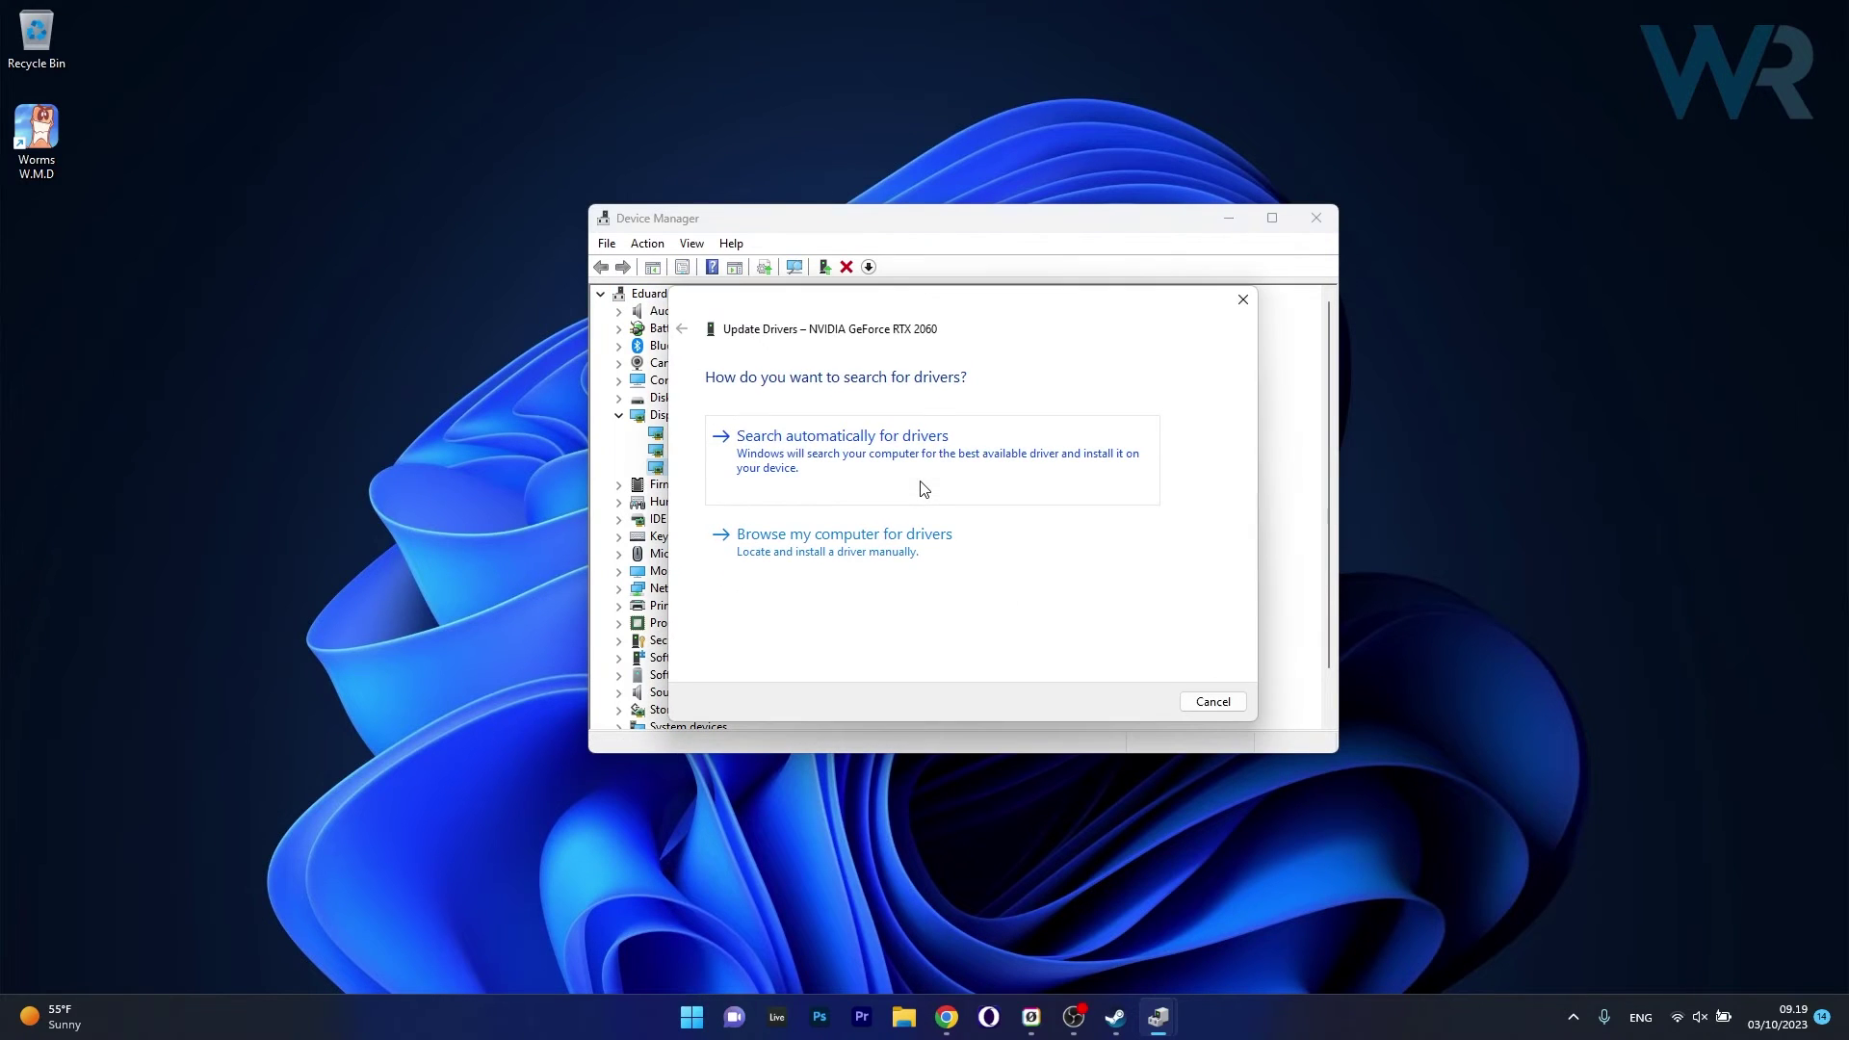
click(908, 460)
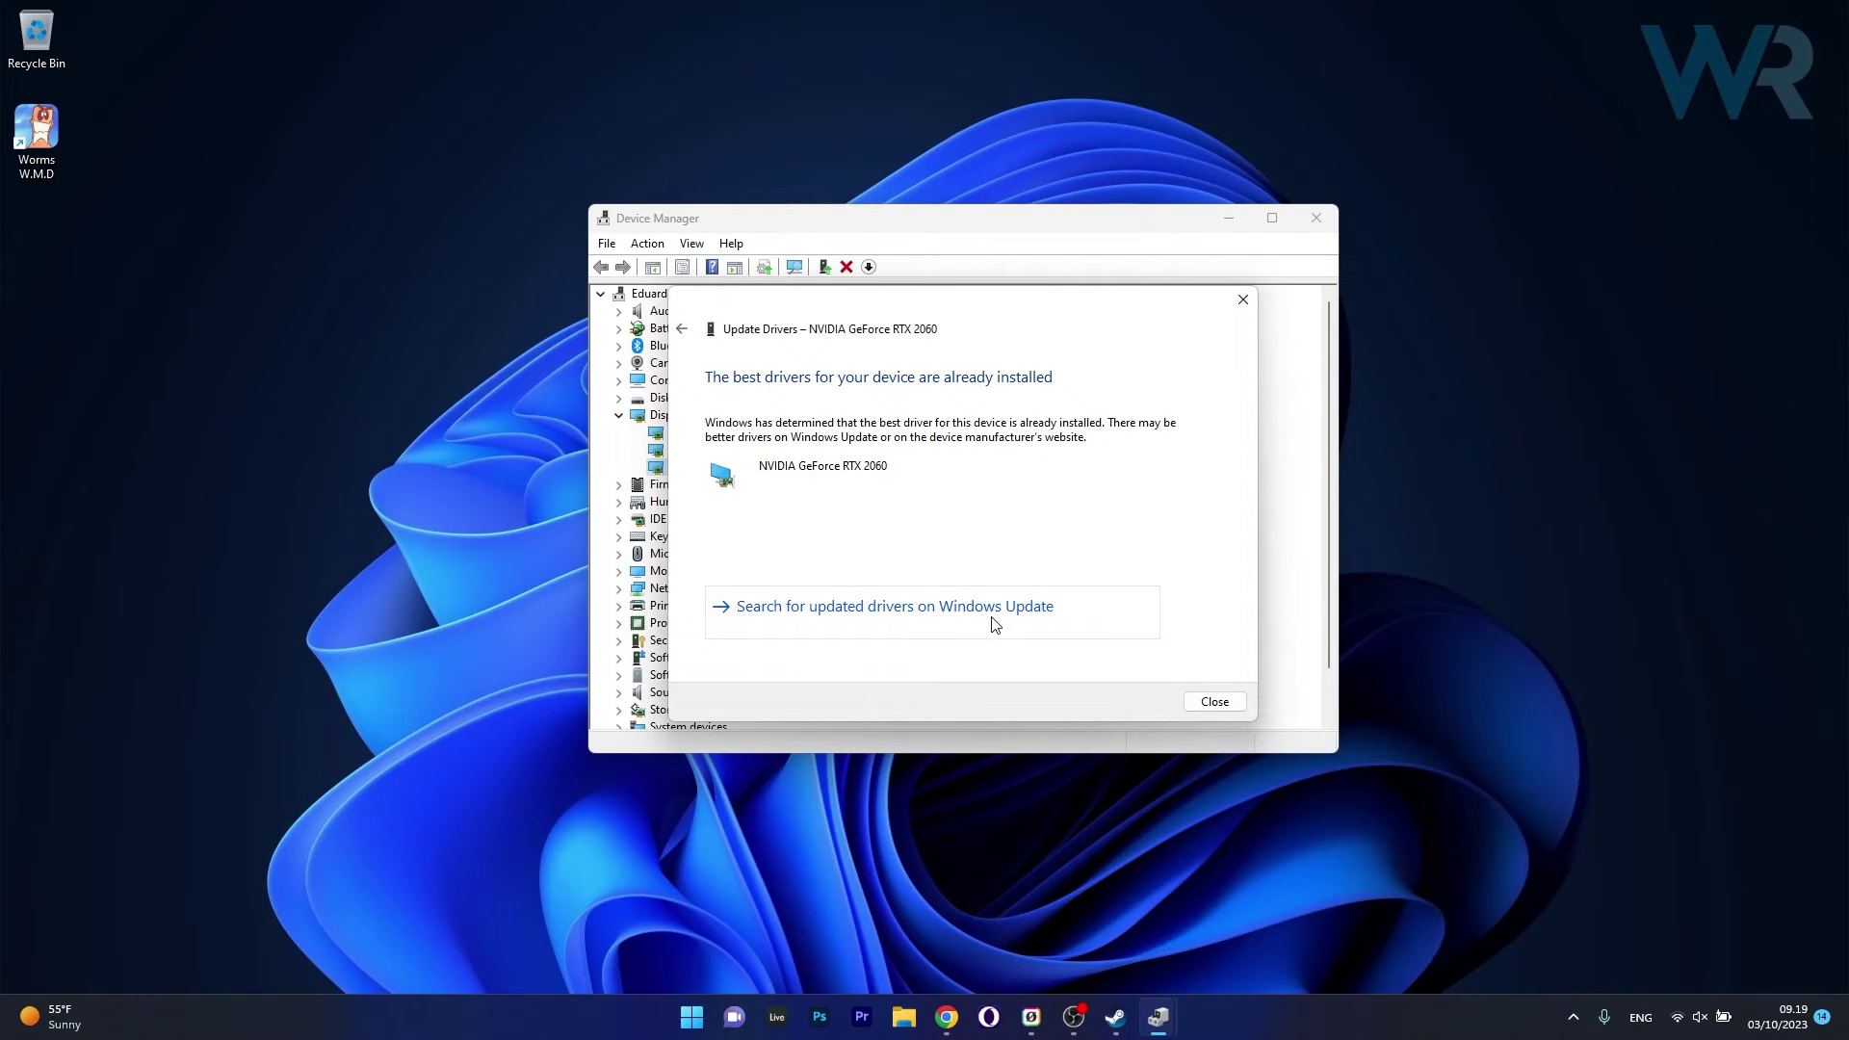
Dismiss the driver result, check Windows Update until it reports up to date, and close Settings.
key(Escape)
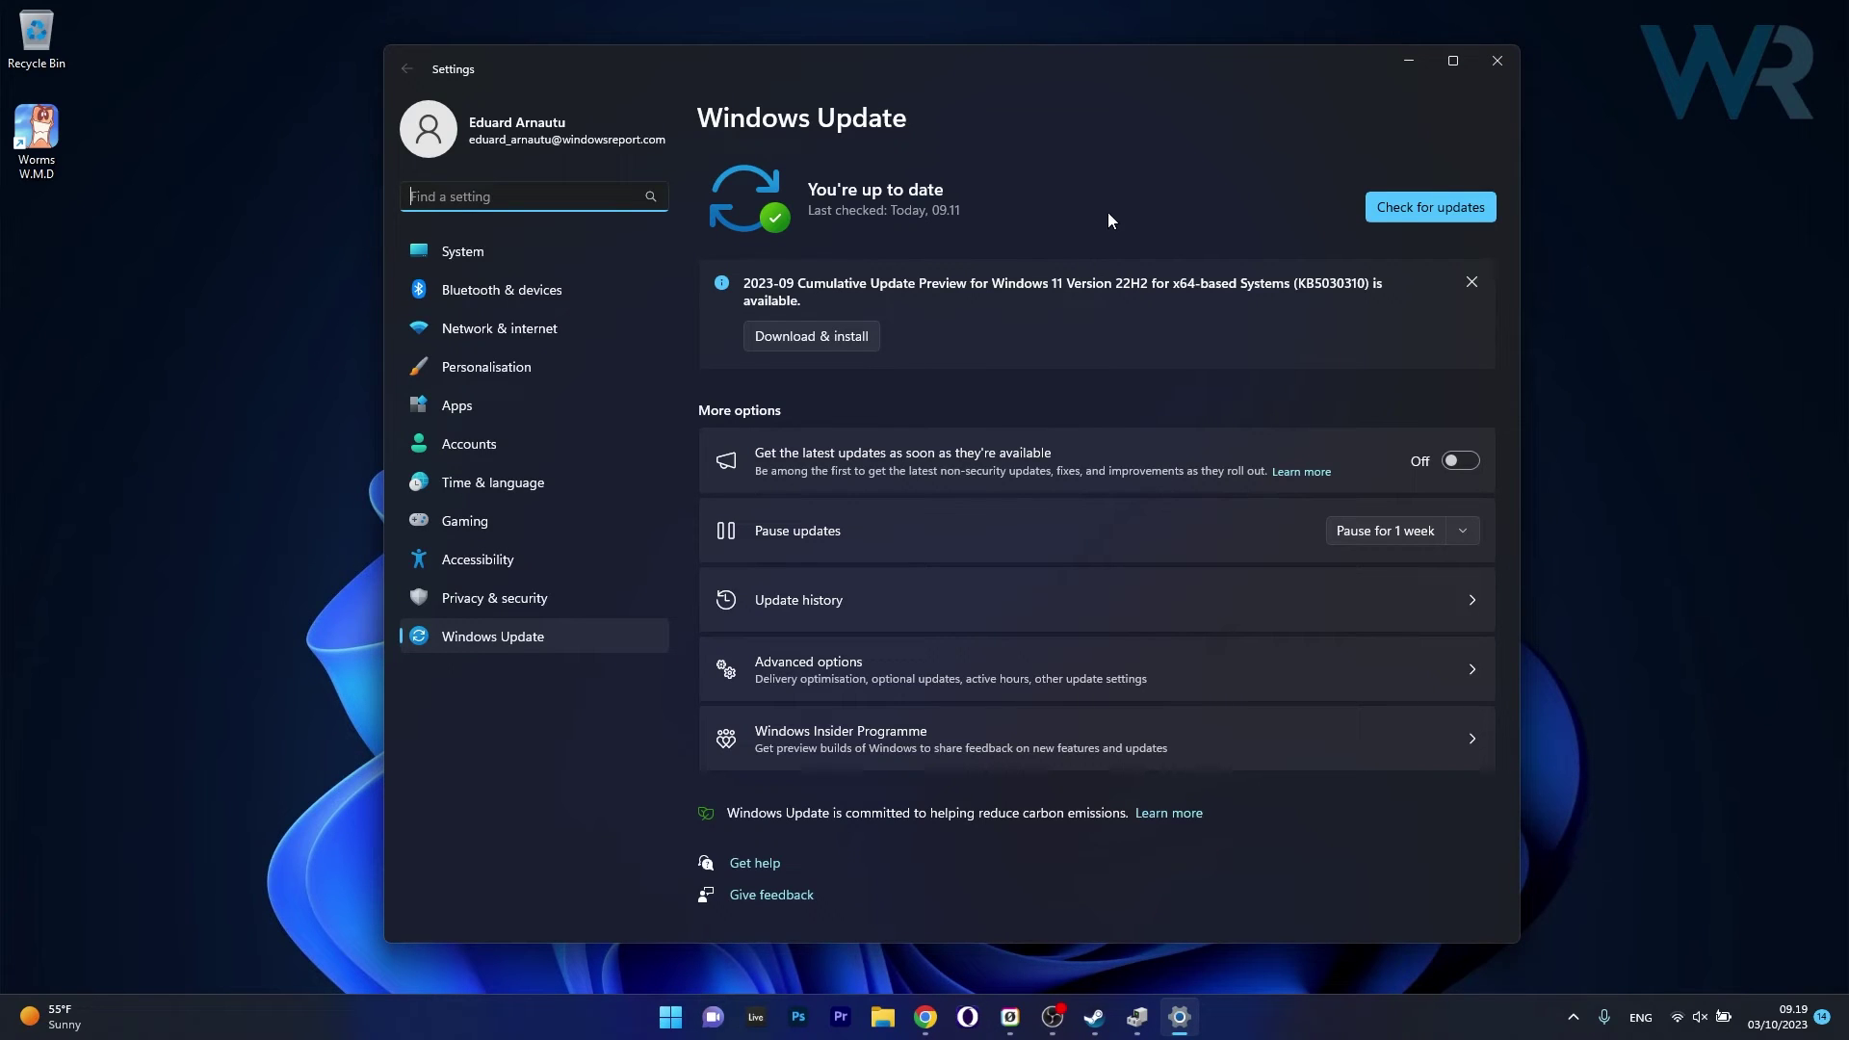
click(1435, 208)
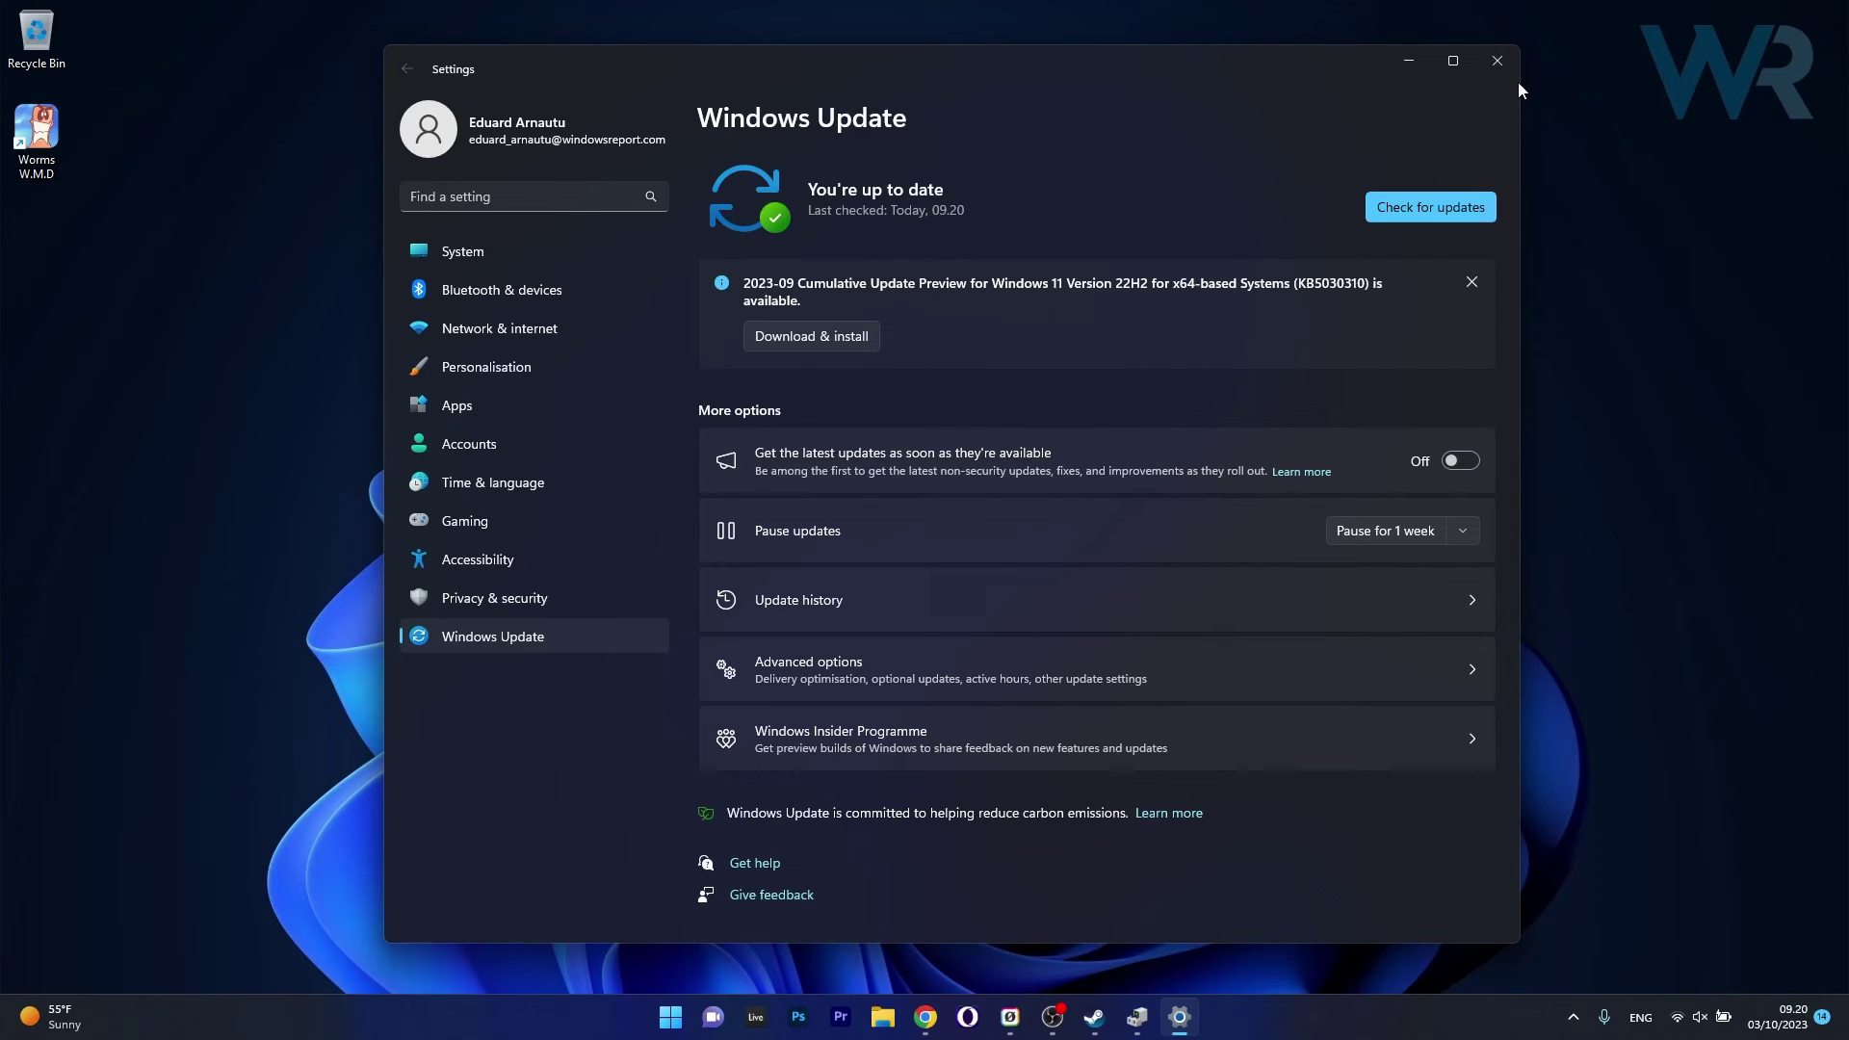
click(1498, 61)
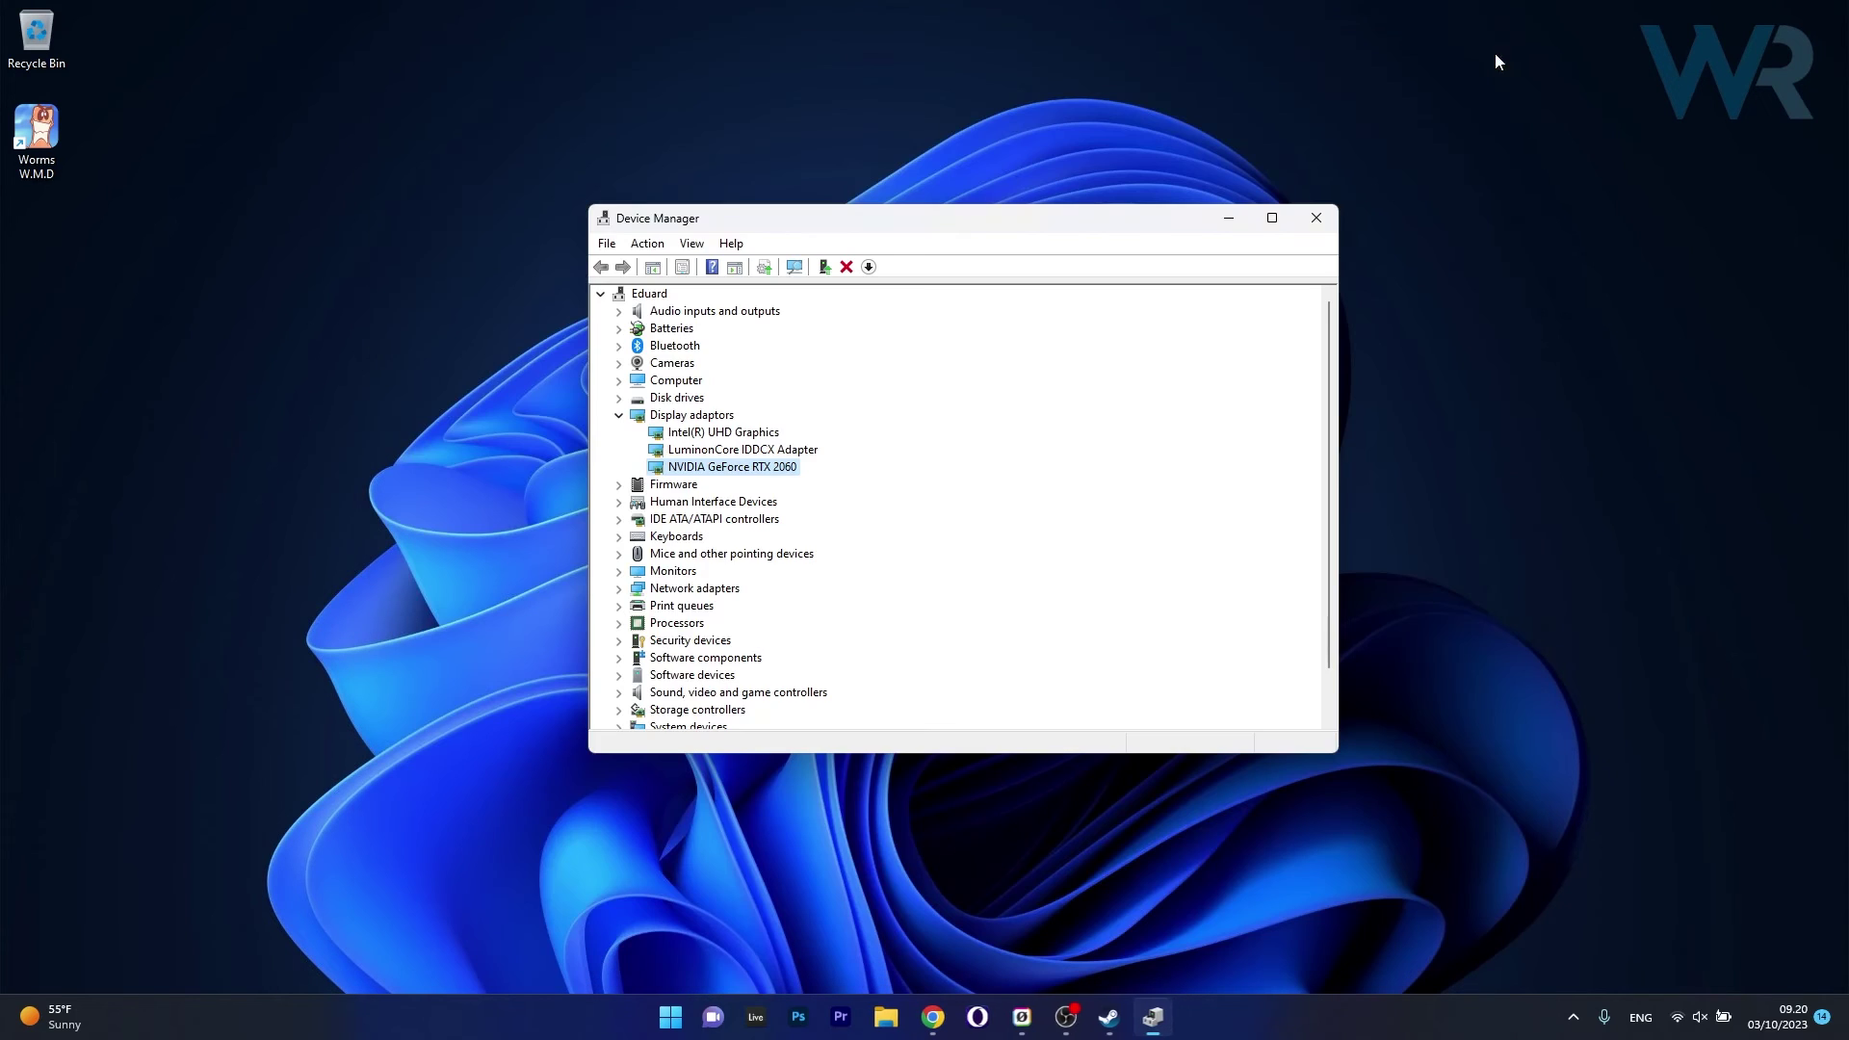
Close Device Manager and enter '-force -dx11' as Worms W.M.D's Steam launch options.
click(1309, 218)
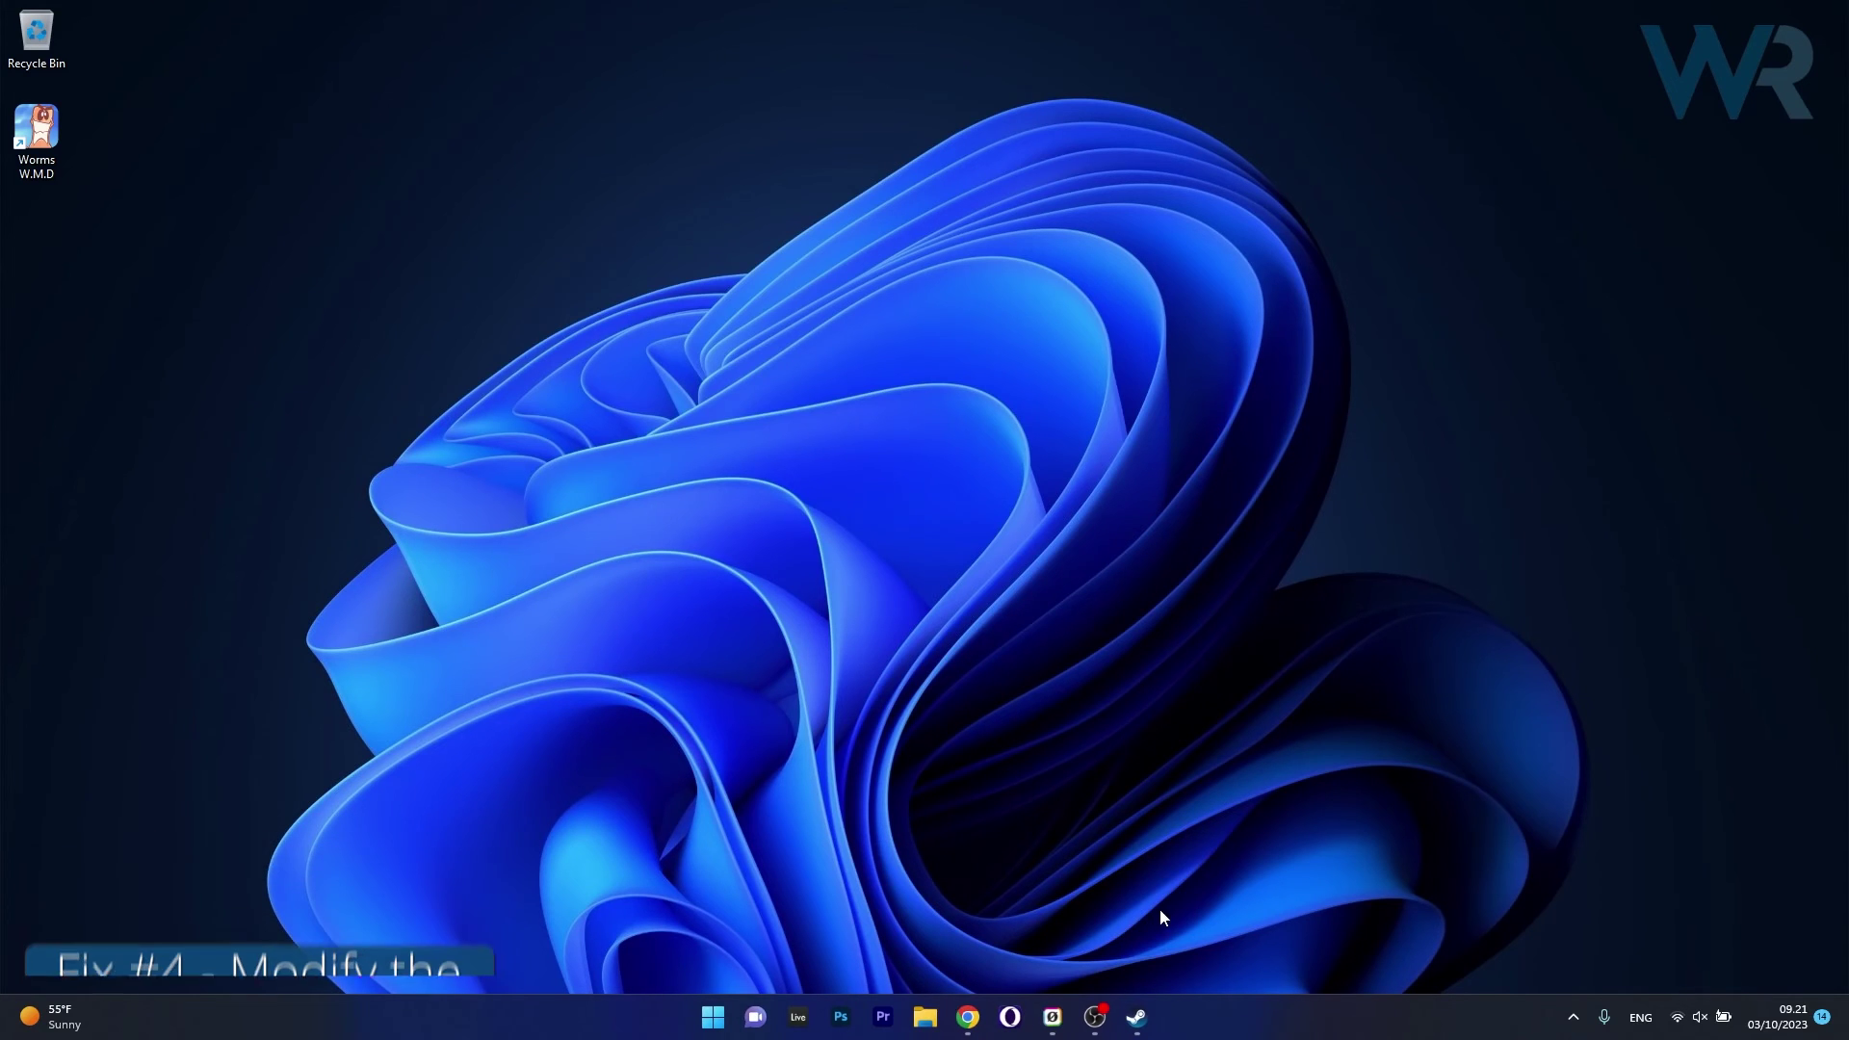
click(1139, 1017)
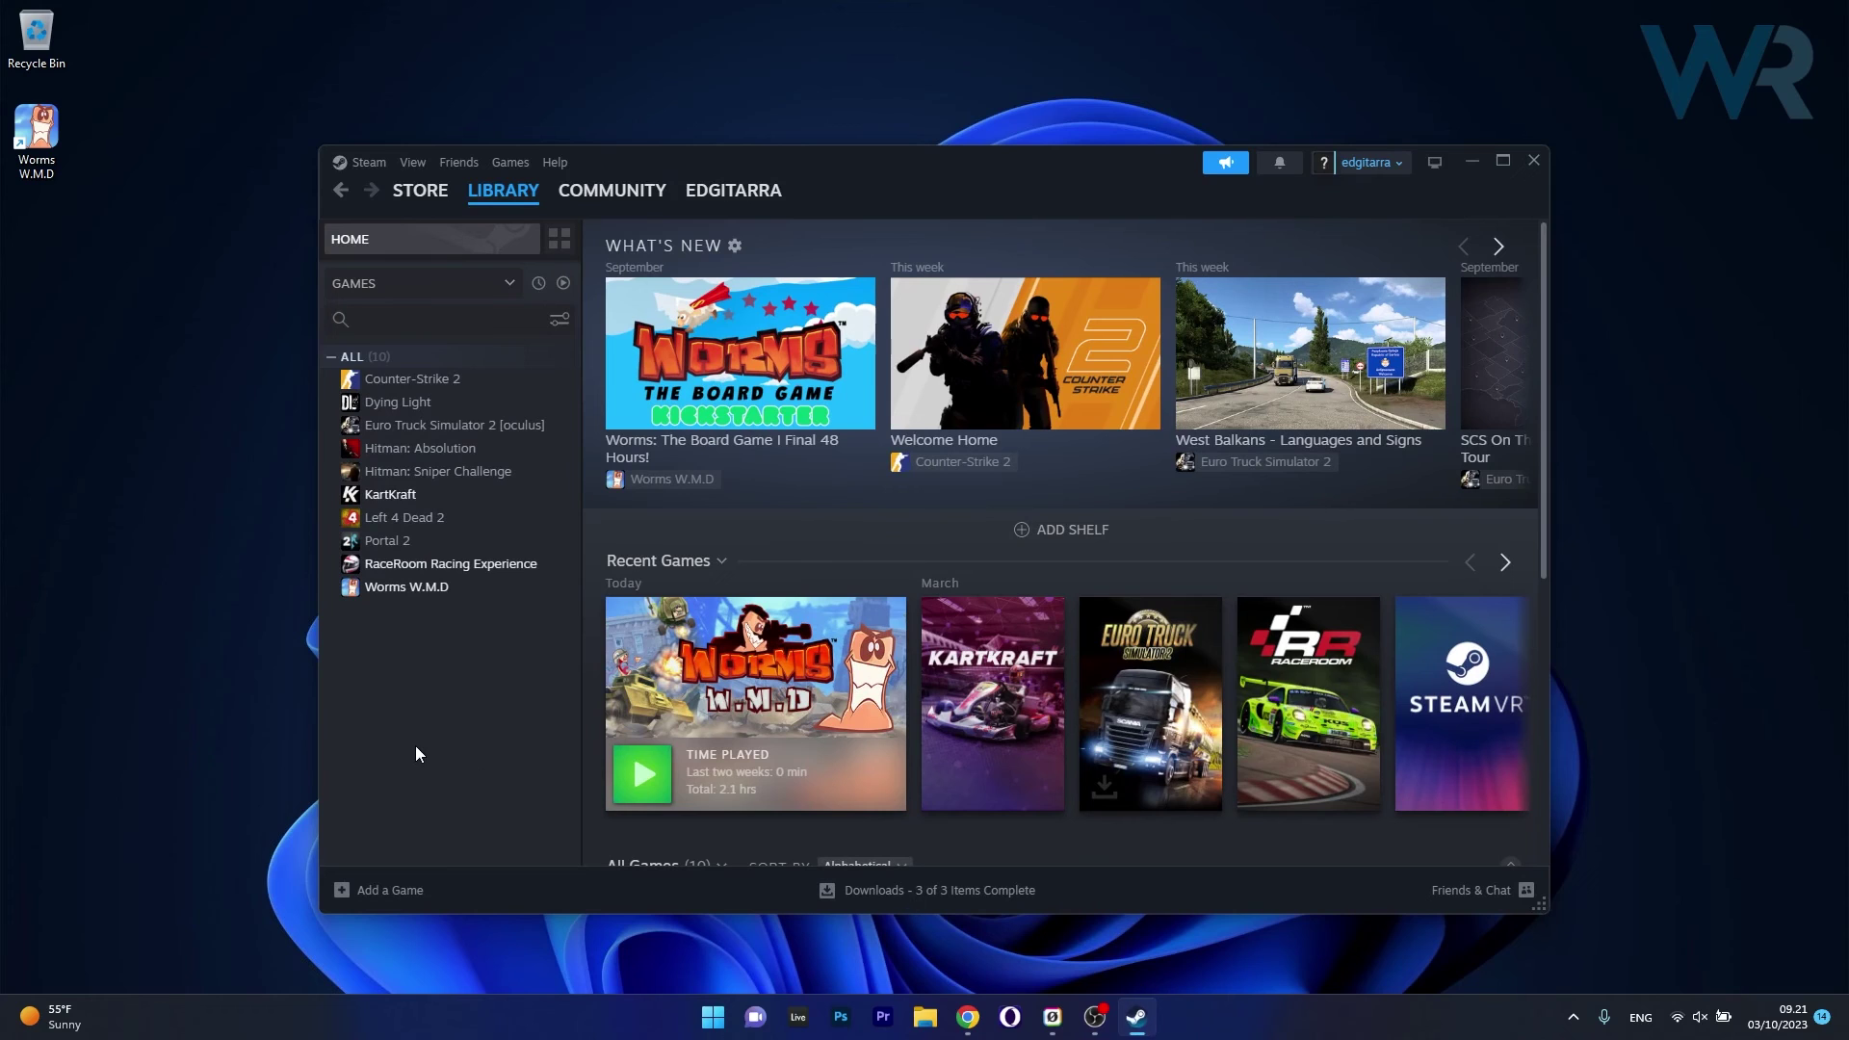
right_click(391, 588)
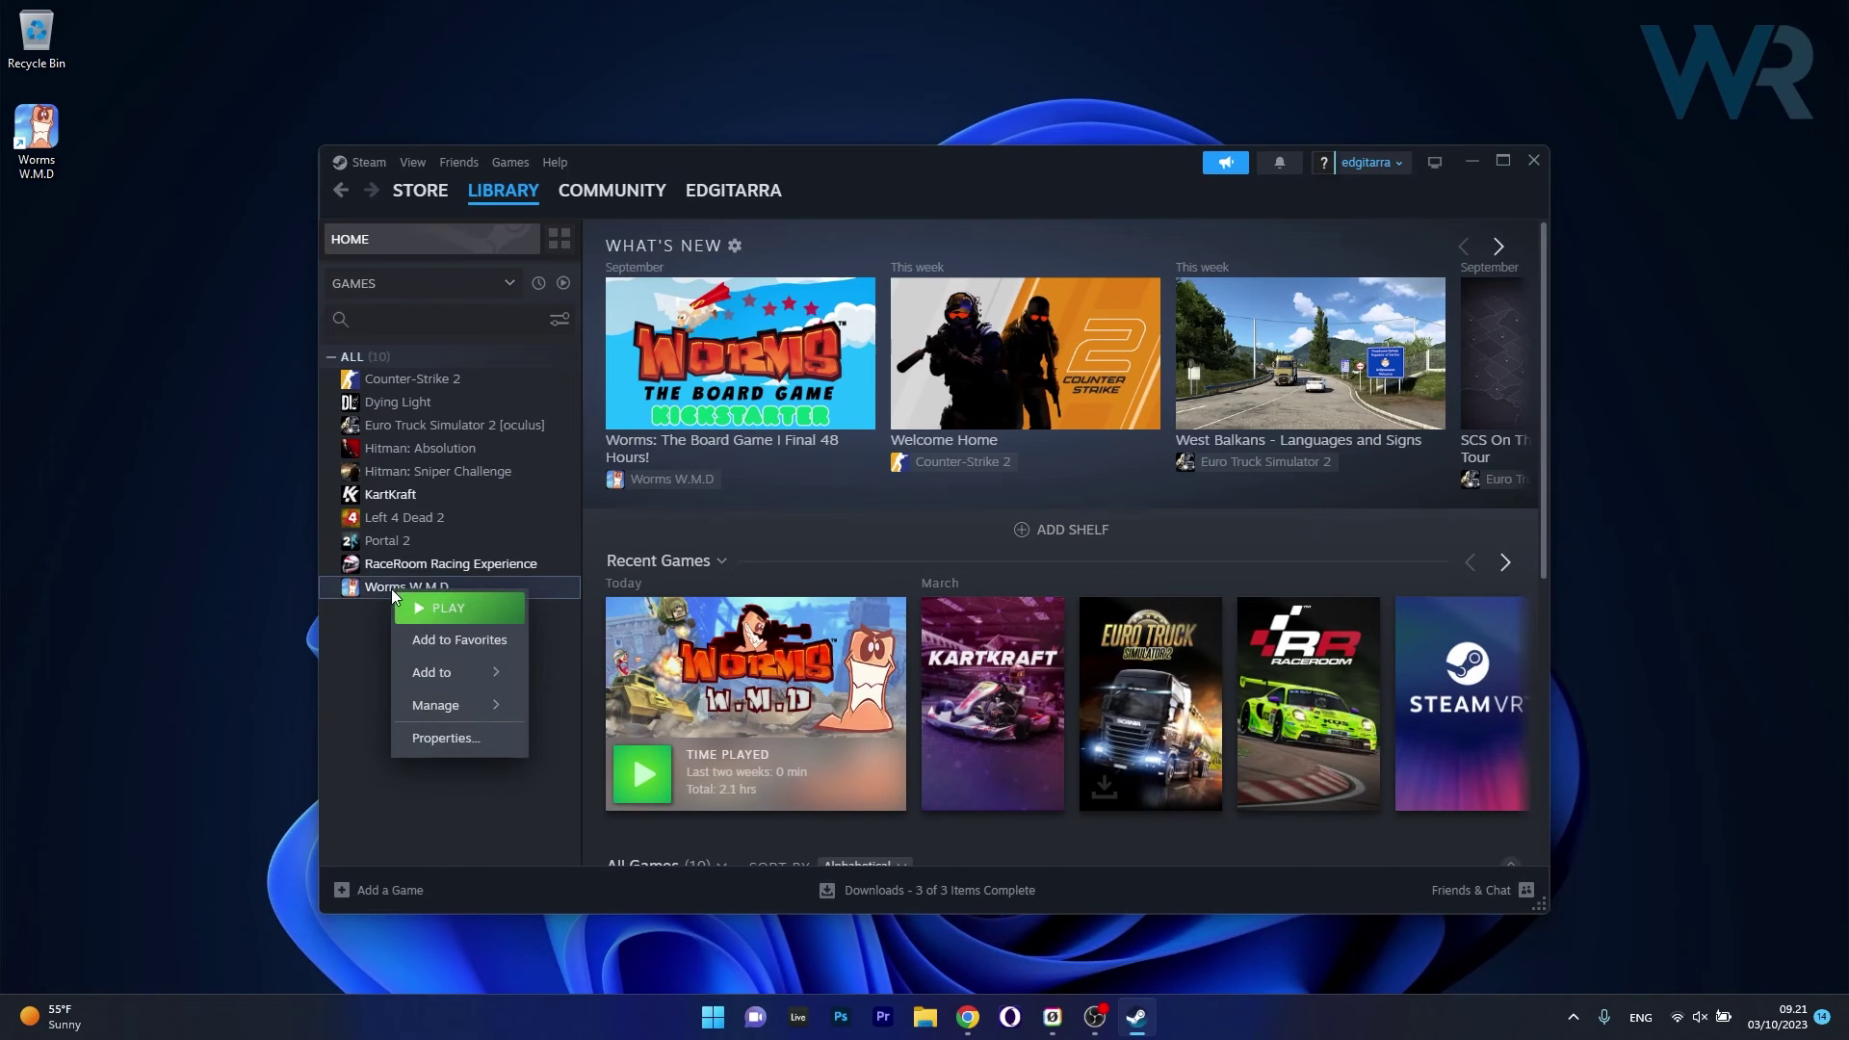
click(469, 738)
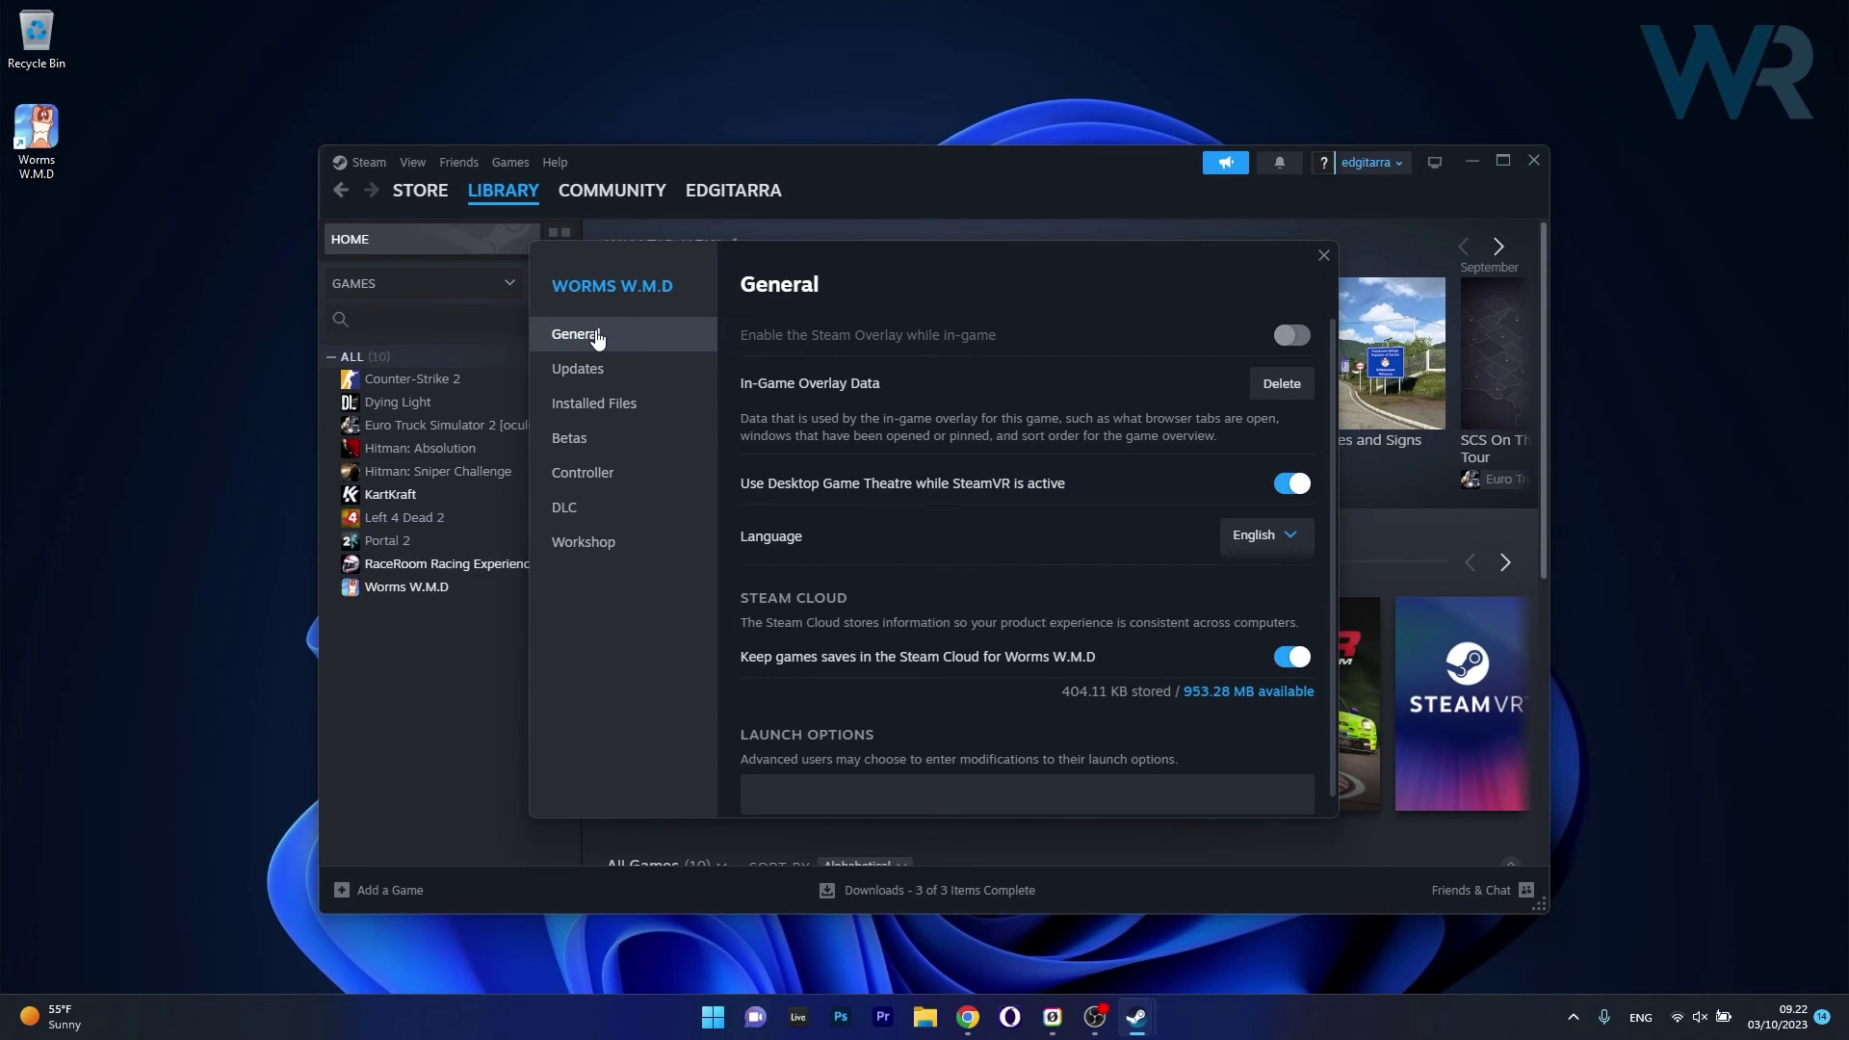
scroll(968, 431, down, 1)
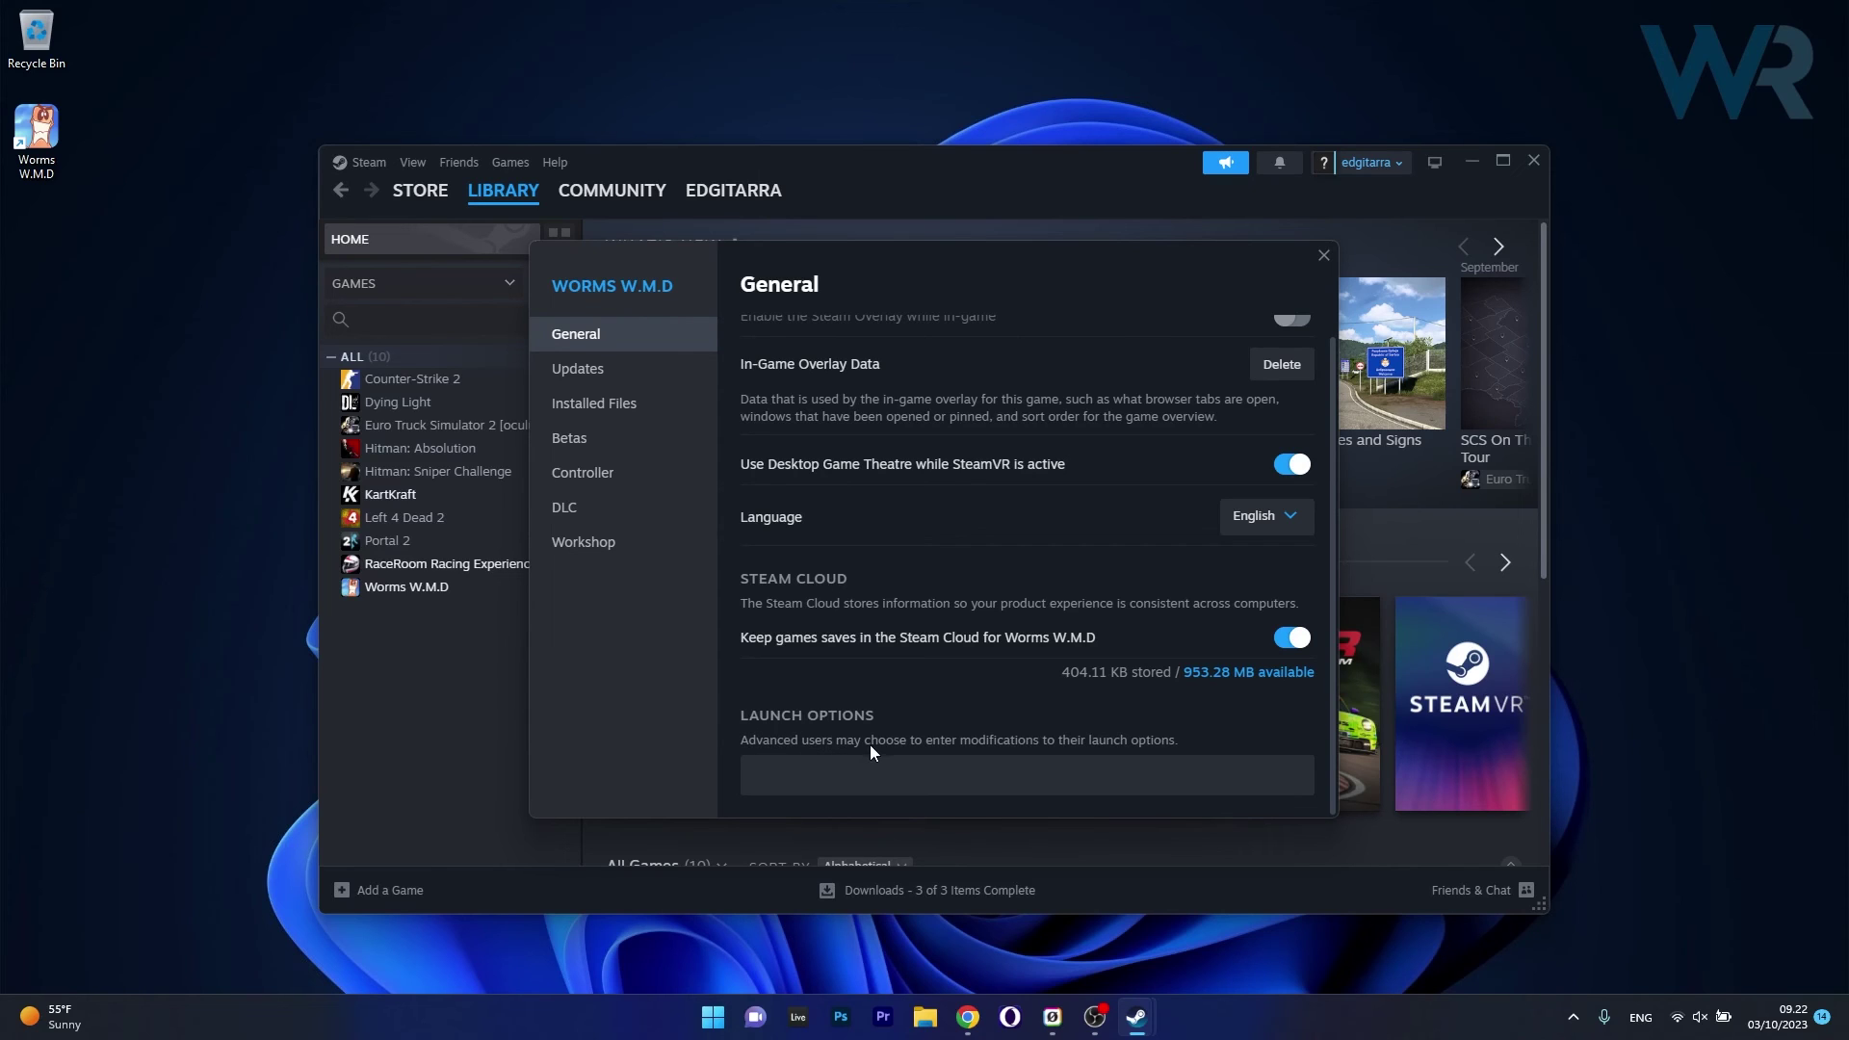
click(867, 773)
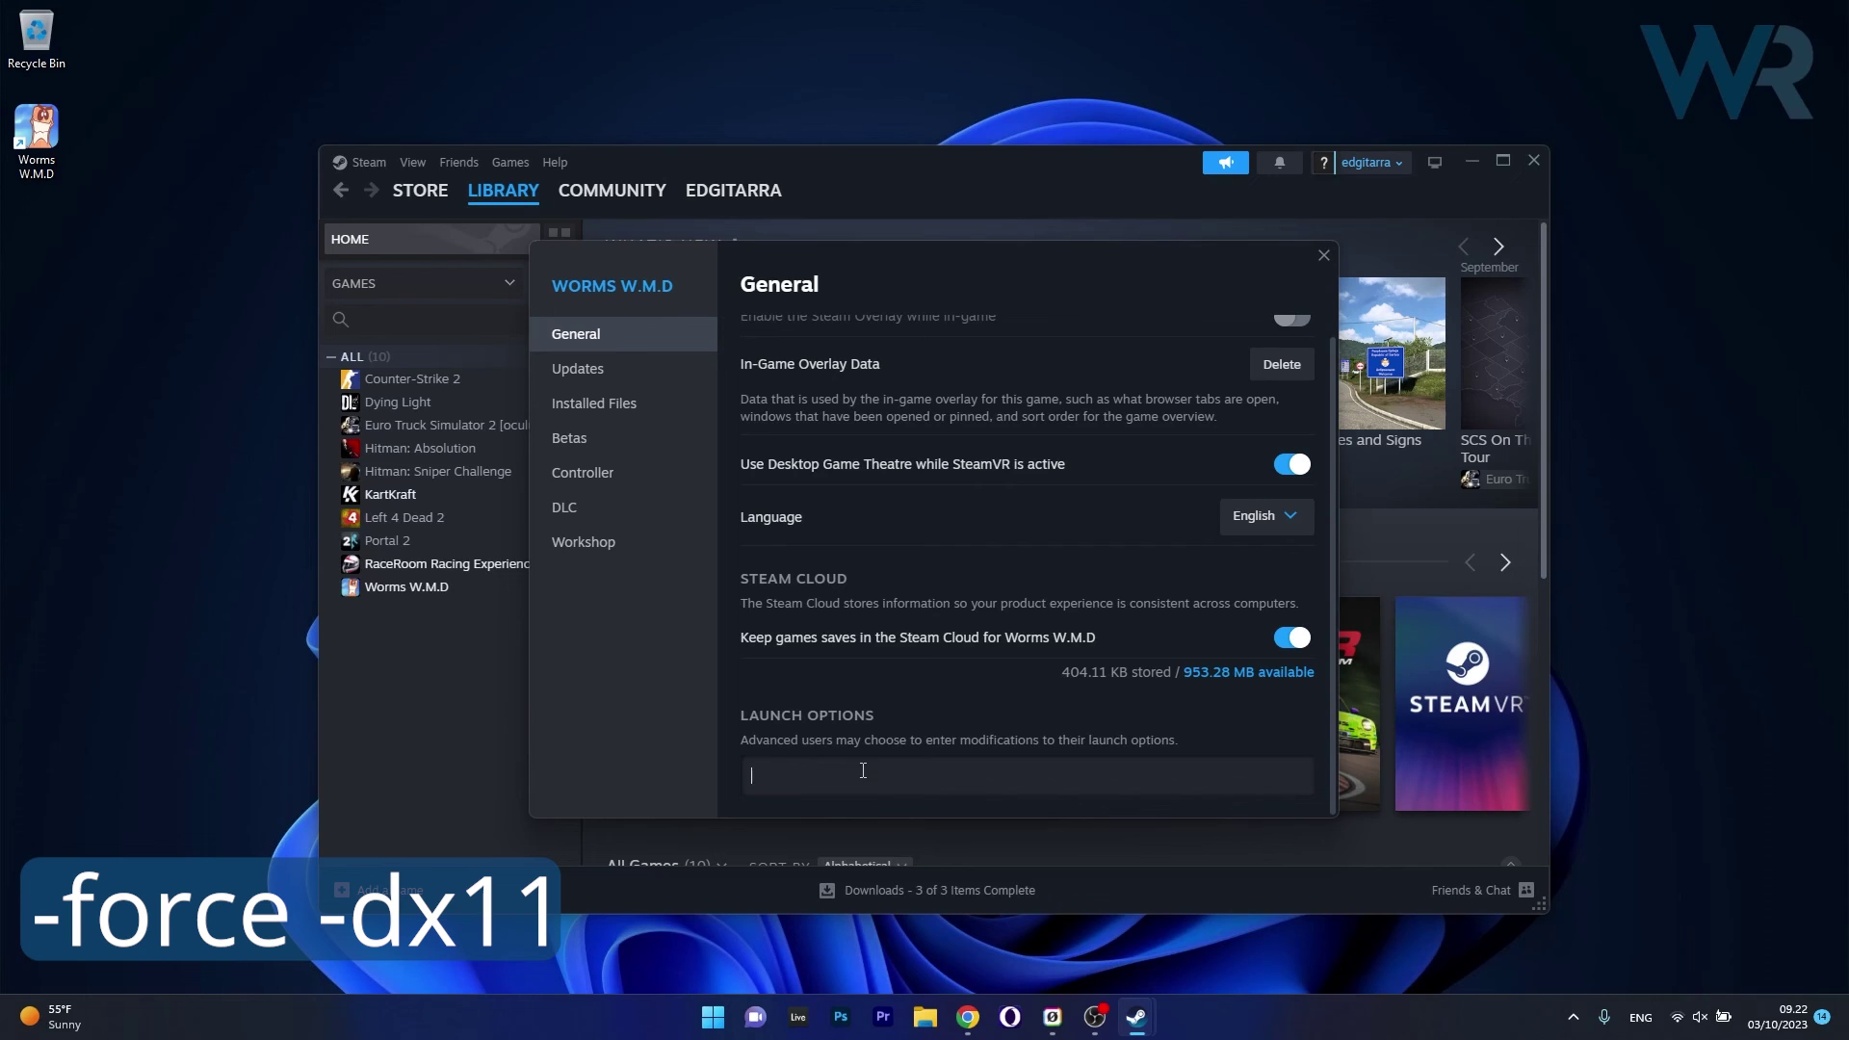
text(-force -dx11)
click(1324, 256)
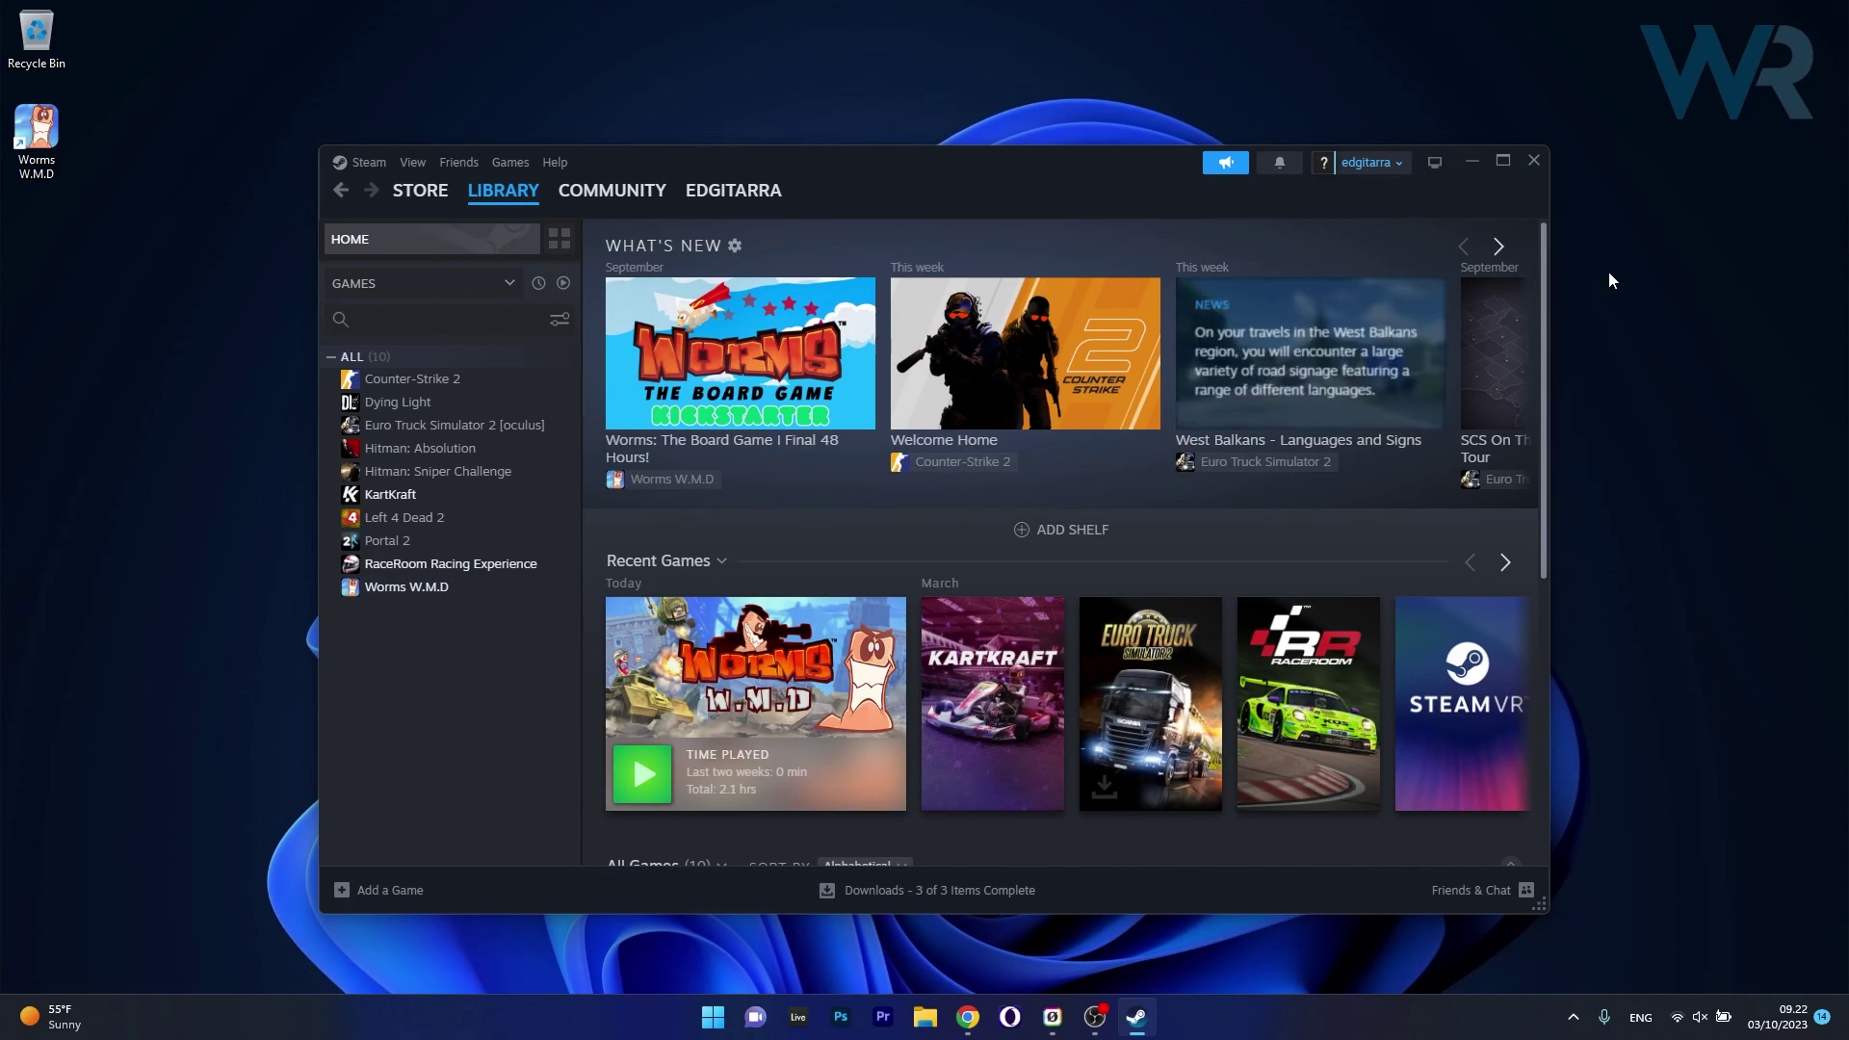
Close the Steam window, leaving the desktop with the Worms W.M.D shortcut.
click(1532, 161)
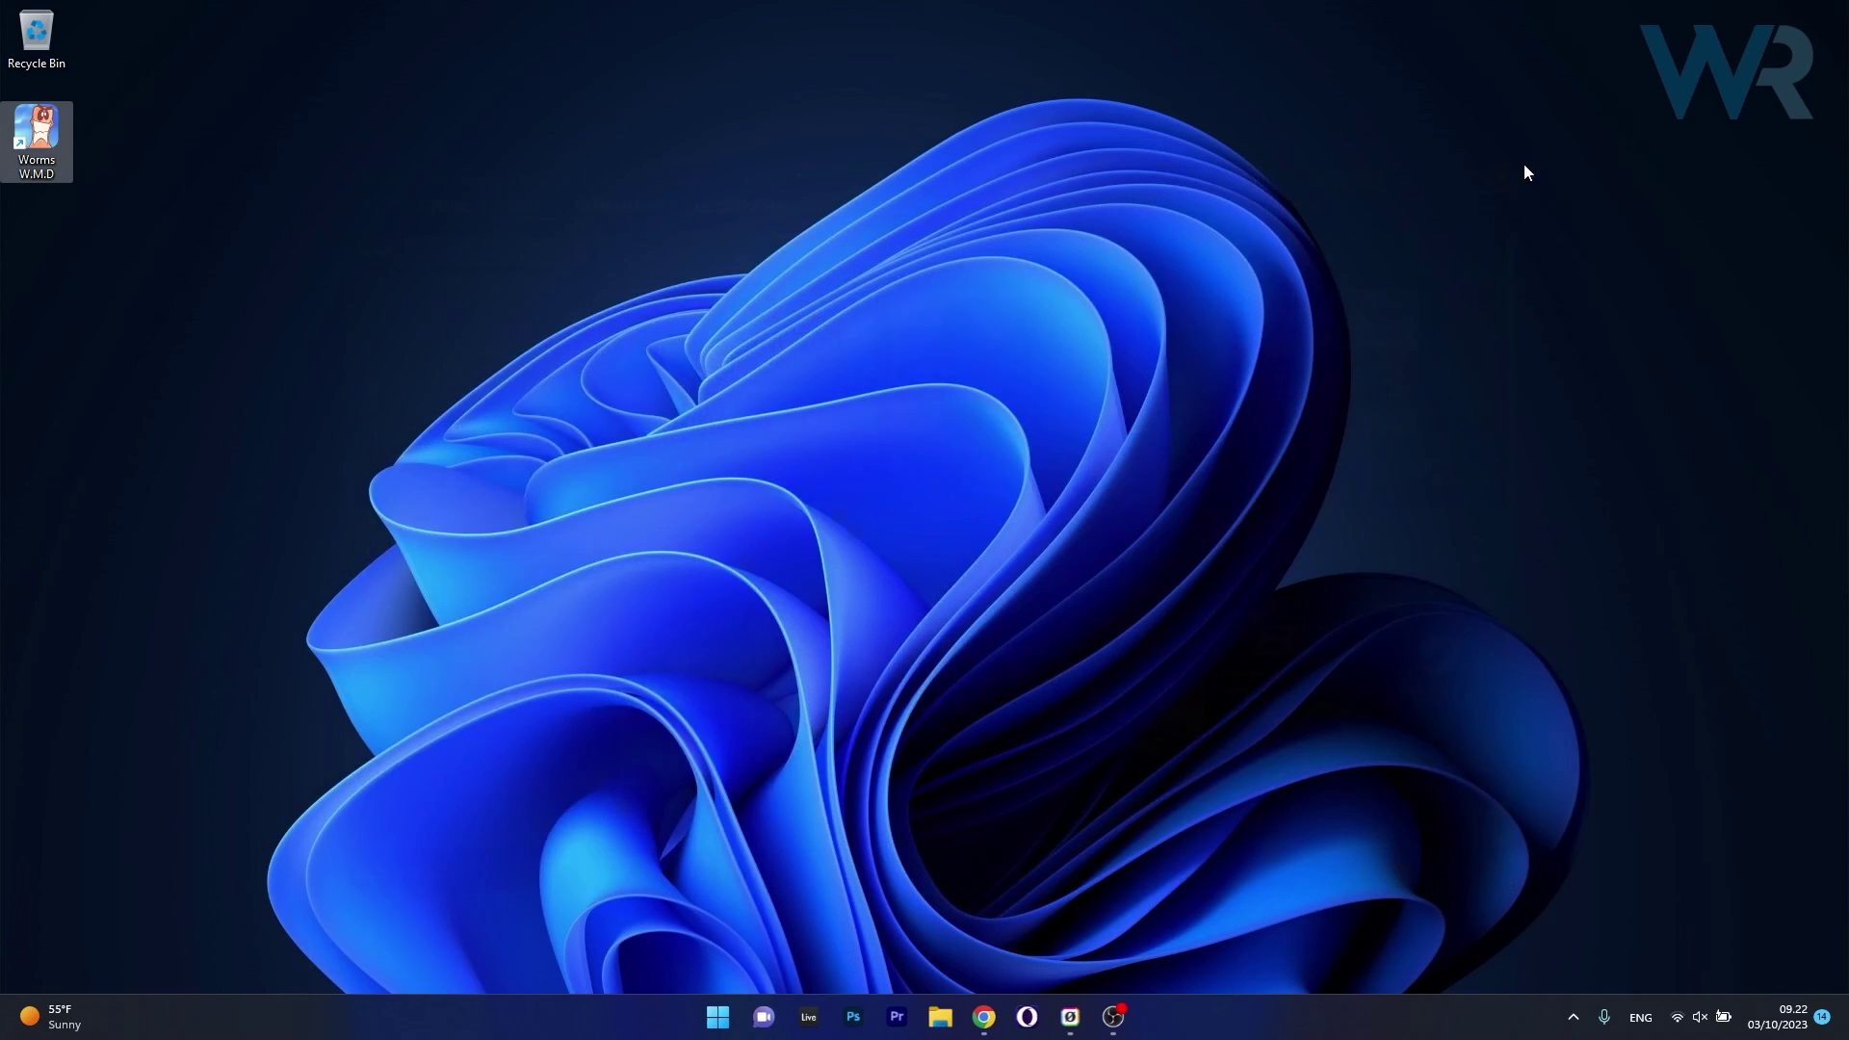